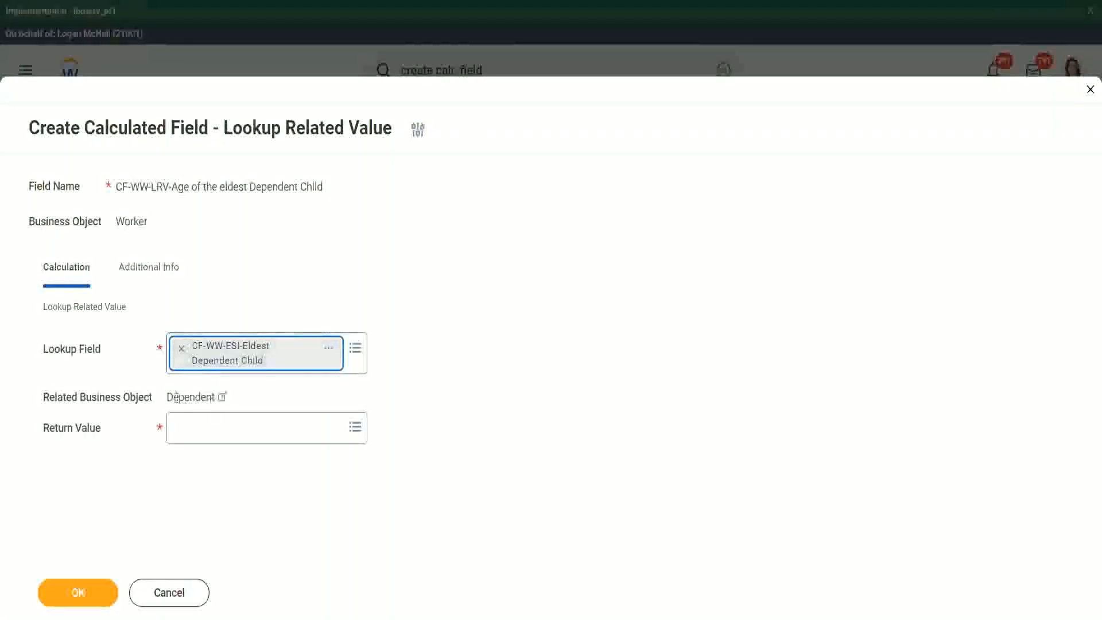
Step: Review the details of the CF-WW-ESI-Eldest Dependent Child lookup field and its related business object
left_click_drag(167, 397, 218, 396)
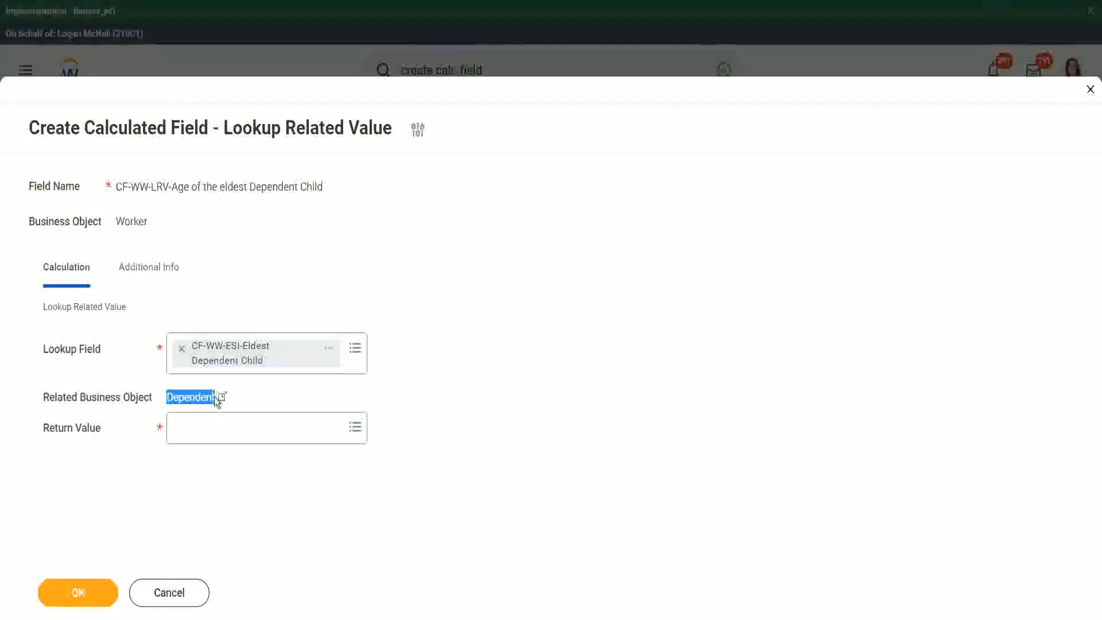
left_click(328, 351)
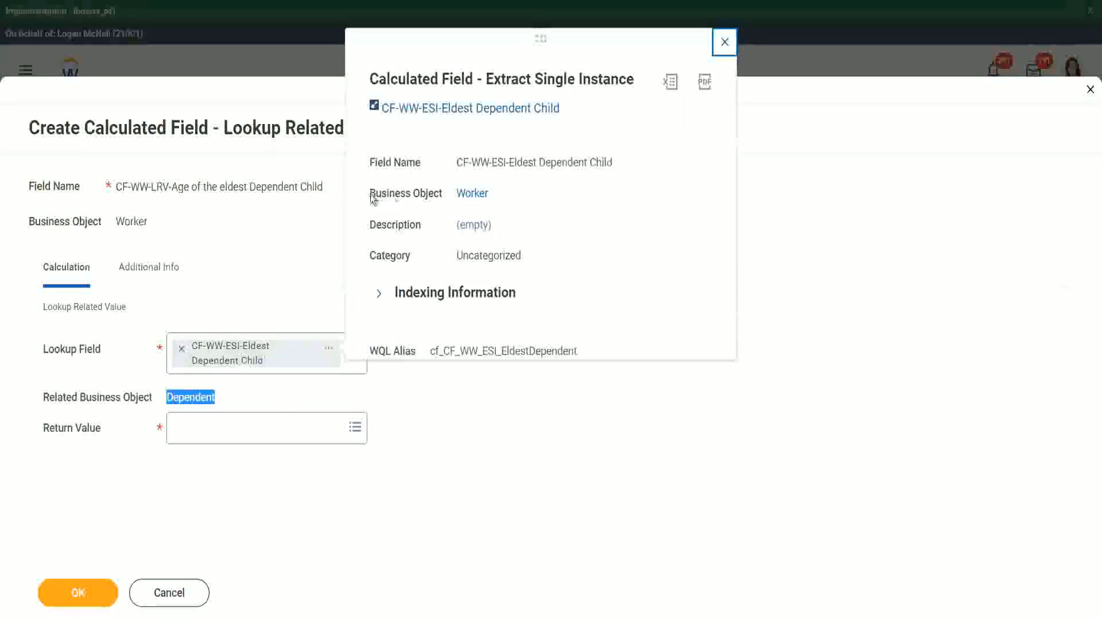
left_click_drag(369, 193, 444, 194)
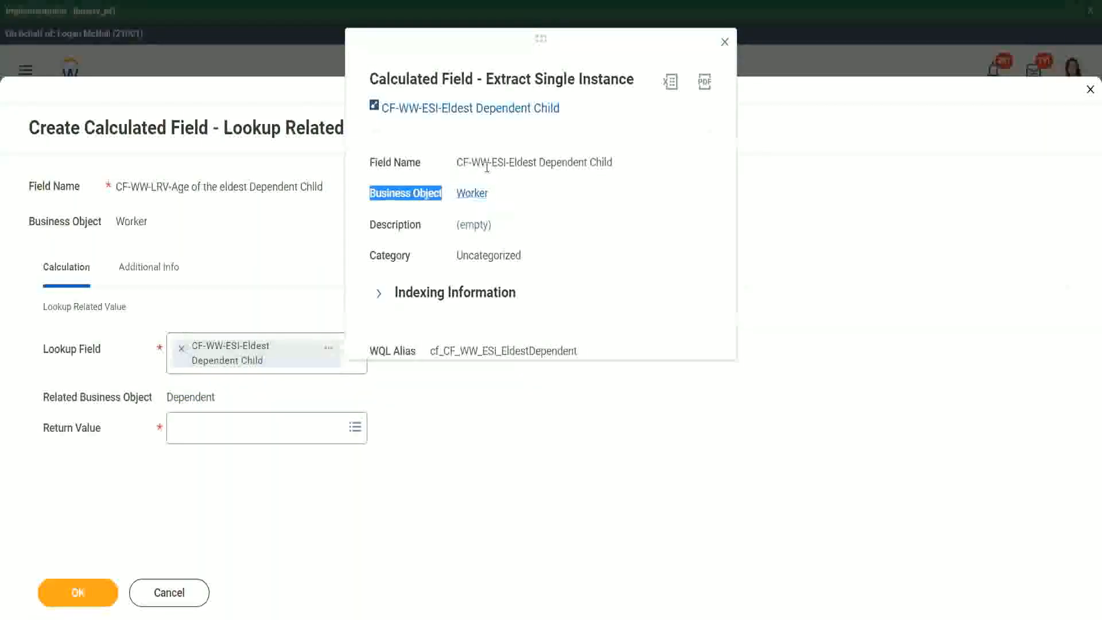
left_click_drag(497, 162, 528, 163)
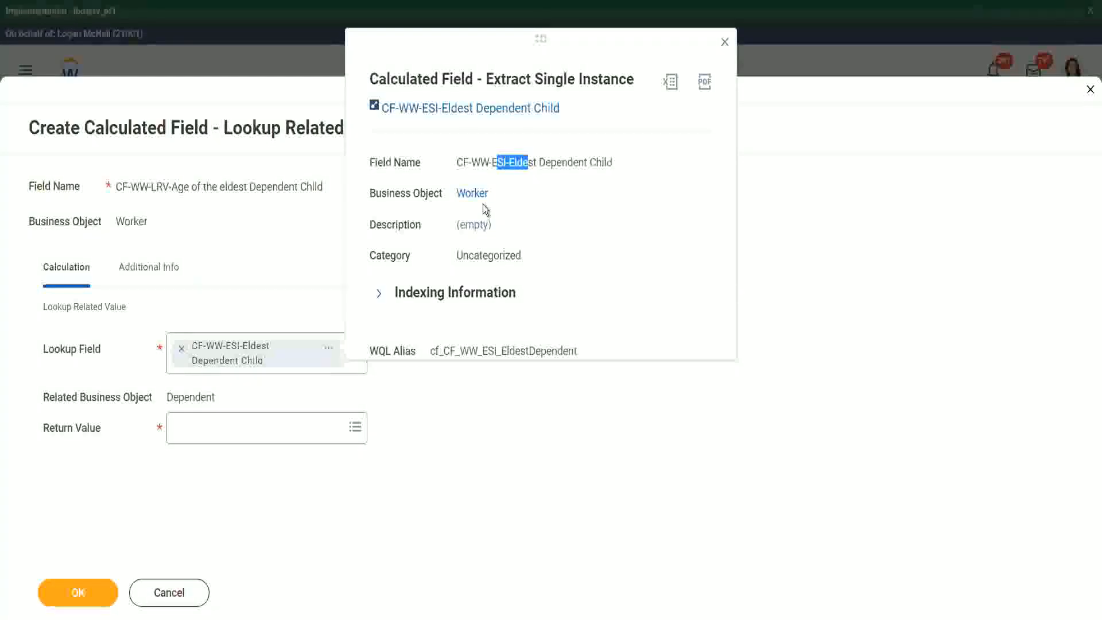
left_click(551, 185)
left_click(726, 43)
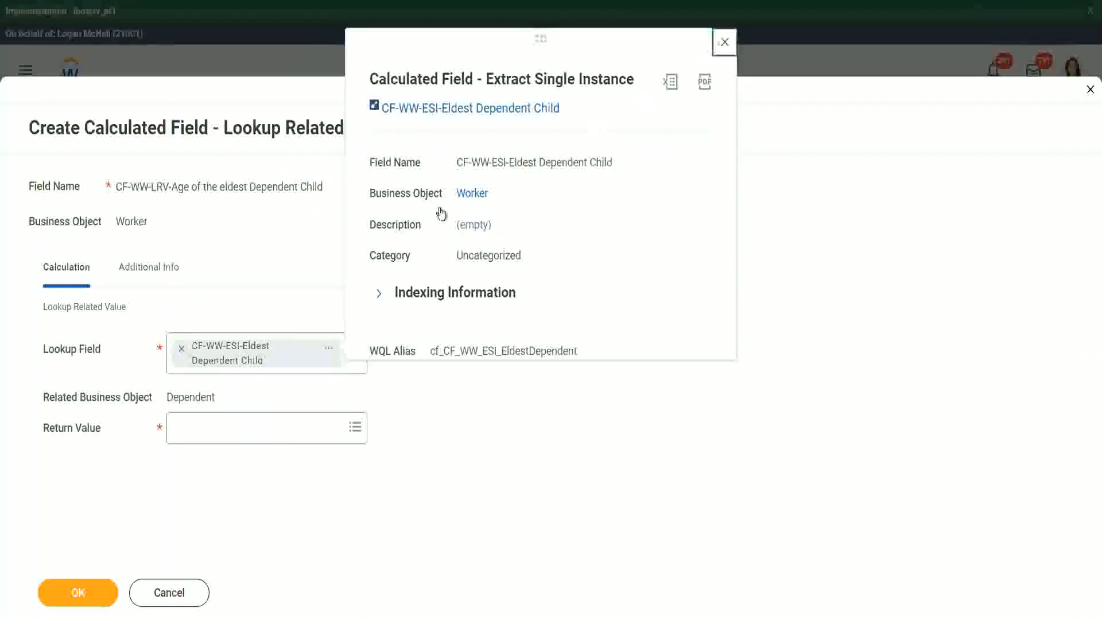
left_click_drag(167, 397, 217, 396)
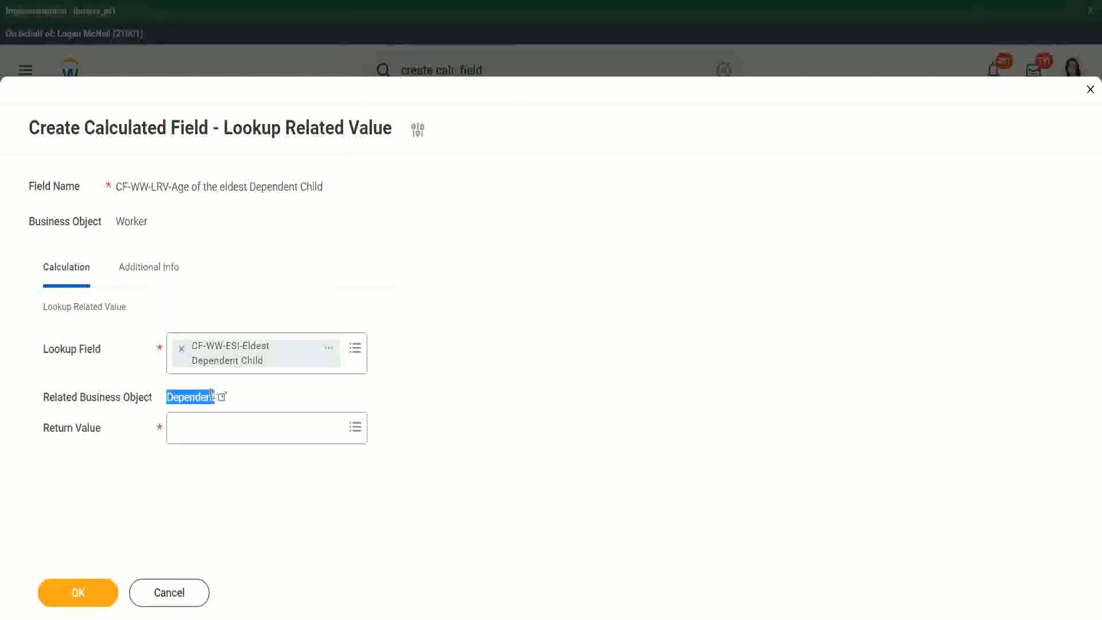
Step: Set the return value to the Age field of the dependent and check that field's description
left_click(196, 430)
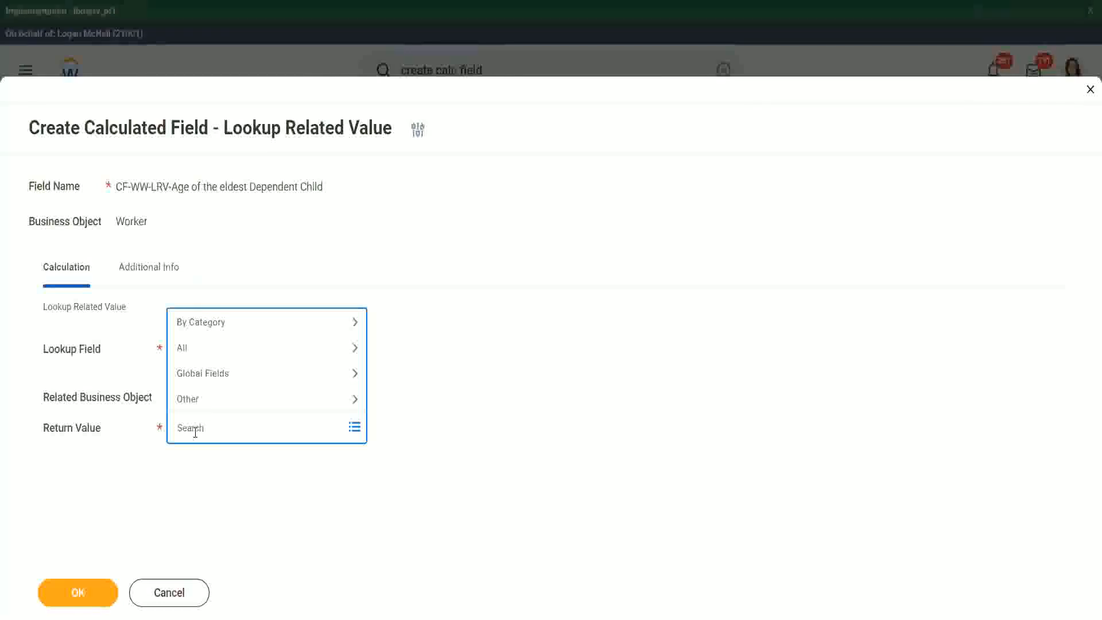
type("age")
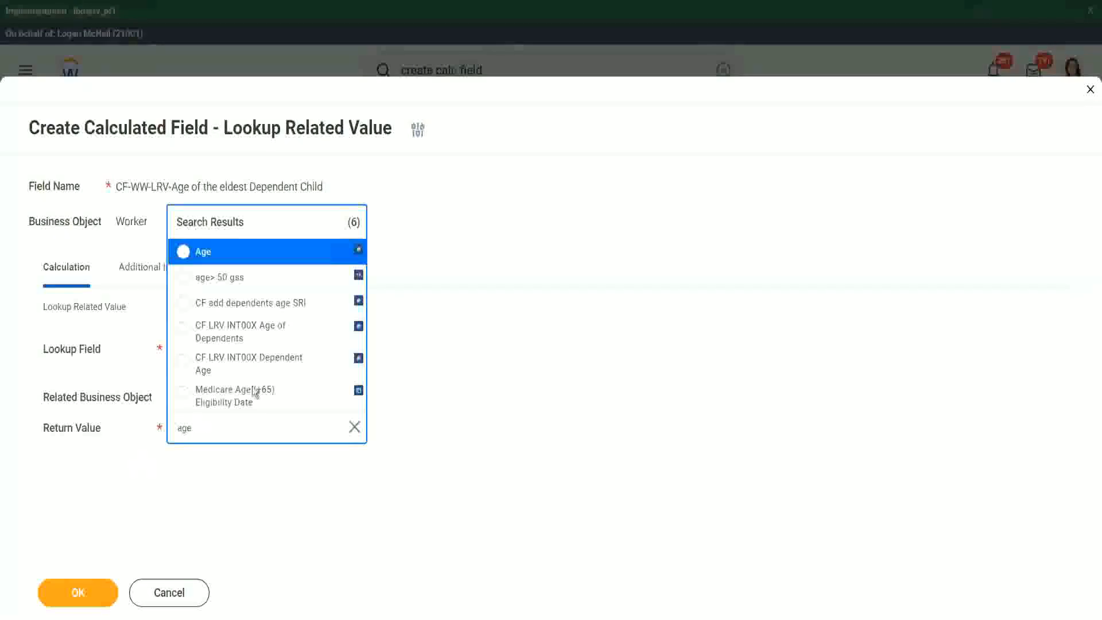
left_click(281, 263)
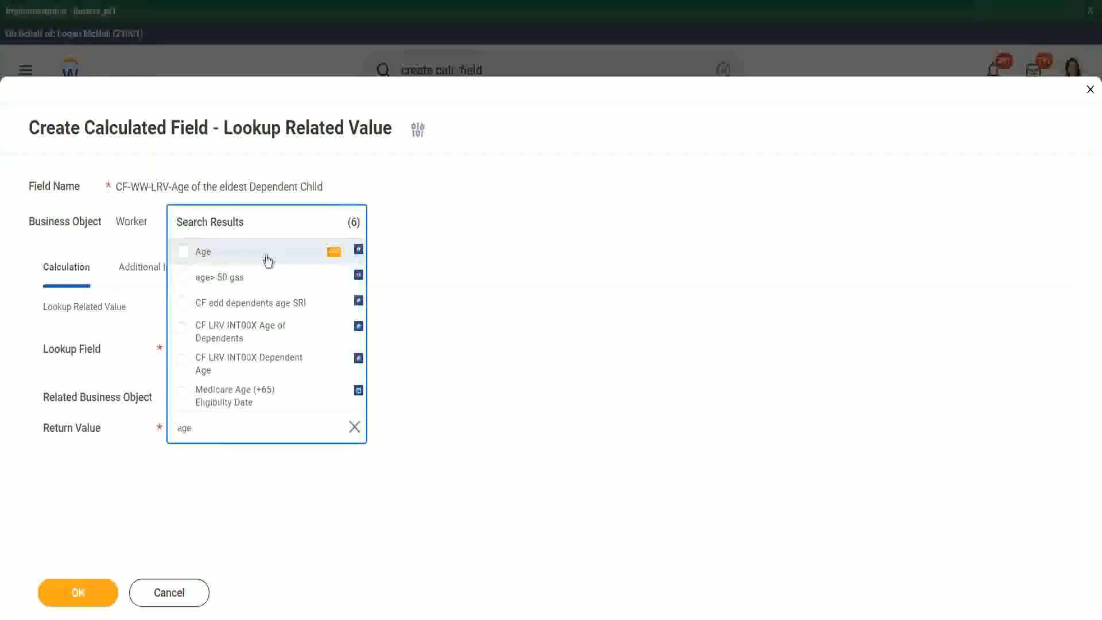
left_click(200, 427)
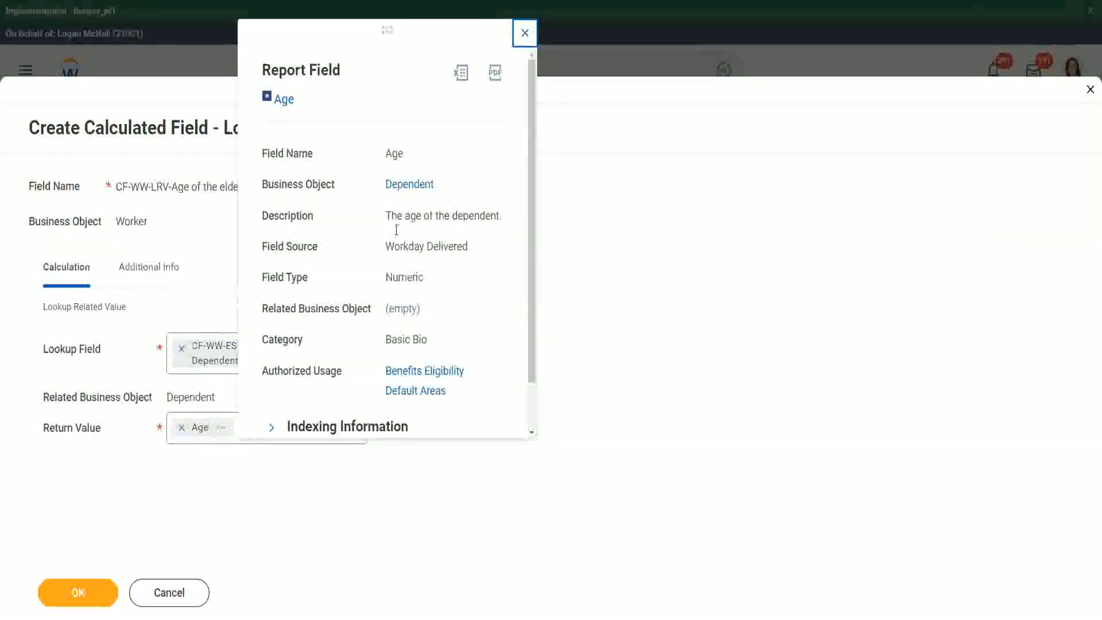
left_click_drag(385, 216, 502, 213)
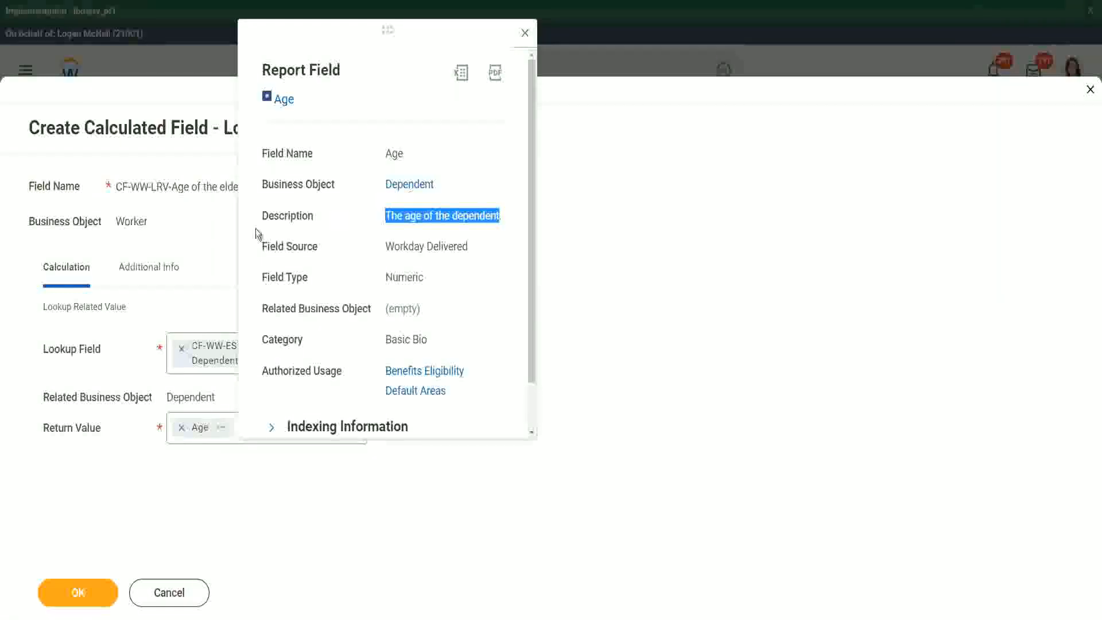
left_click(185, 246)
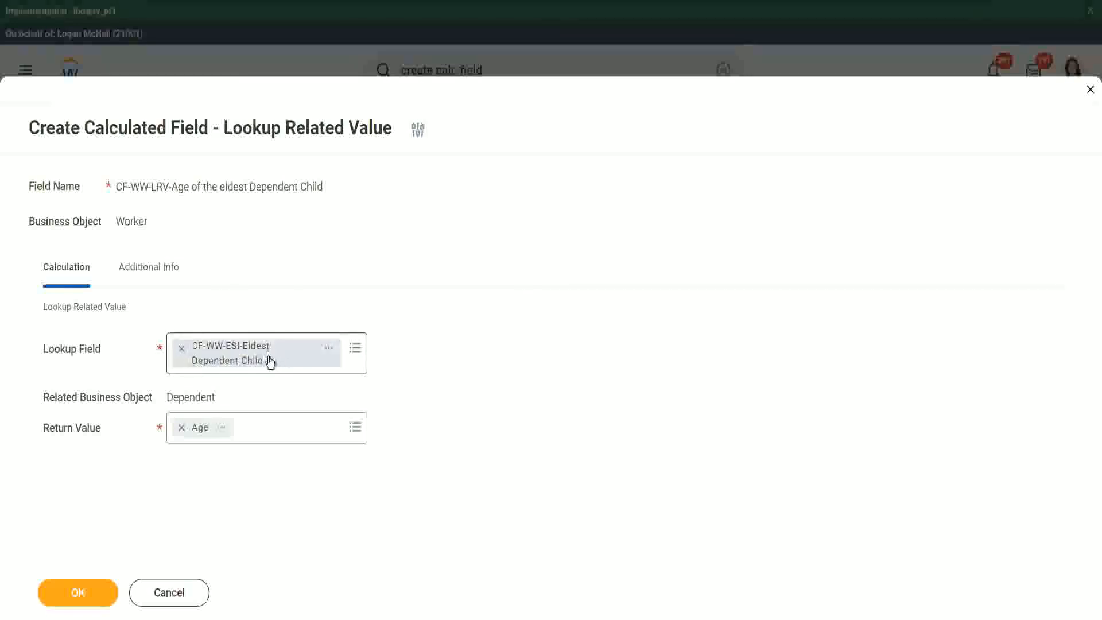
Step: Save the calculated field and copy its name from the save confirmation
left_click(87, 591)
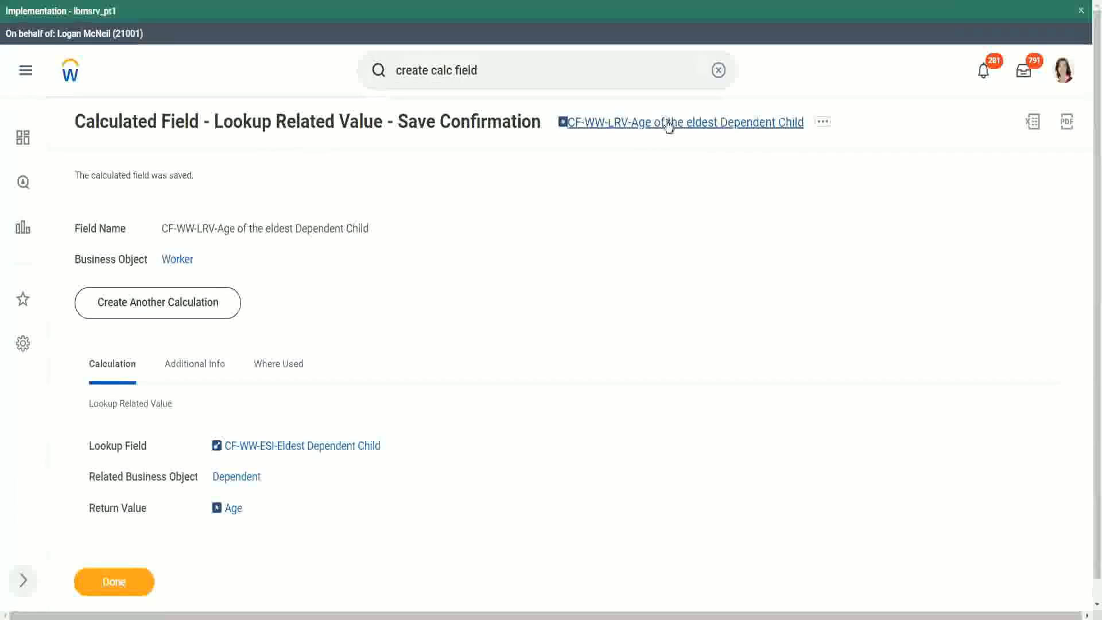
right_click(664, 123)
left_click(694, 186)
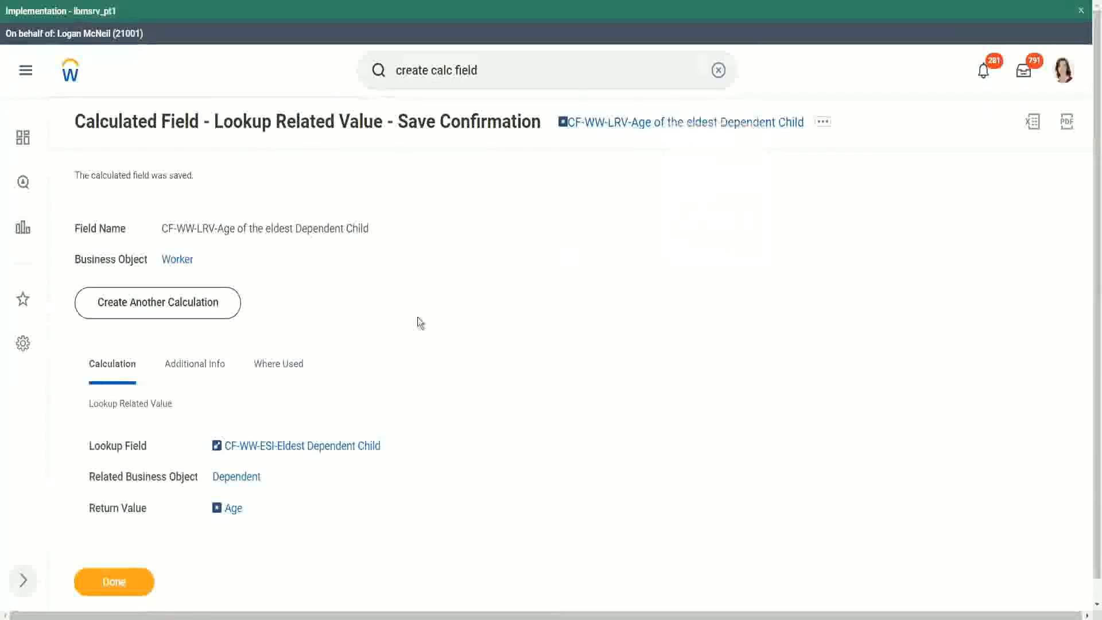
left_click(116, 580)
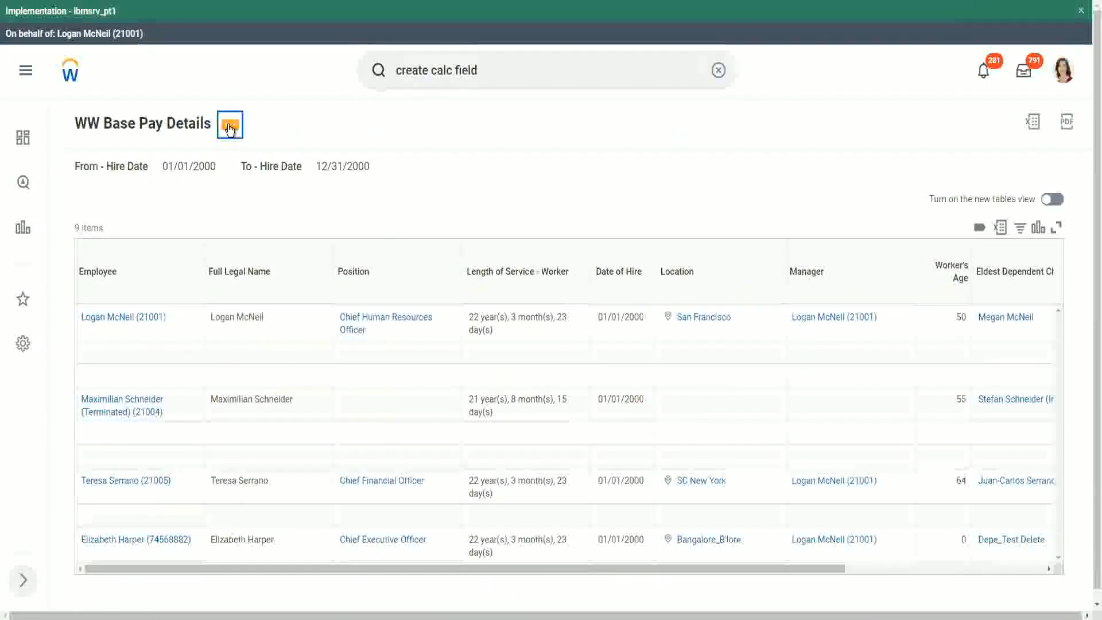
Step: Open the WW Base Pay Details custom report for editing
left_click(230, 128)
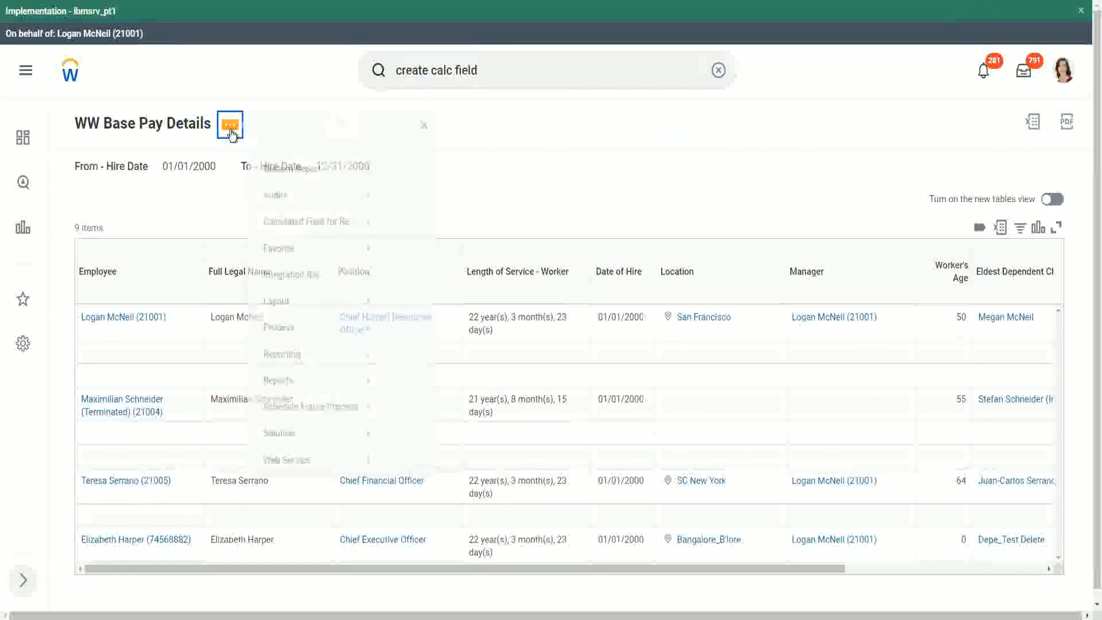
mouse_move(300, 191)
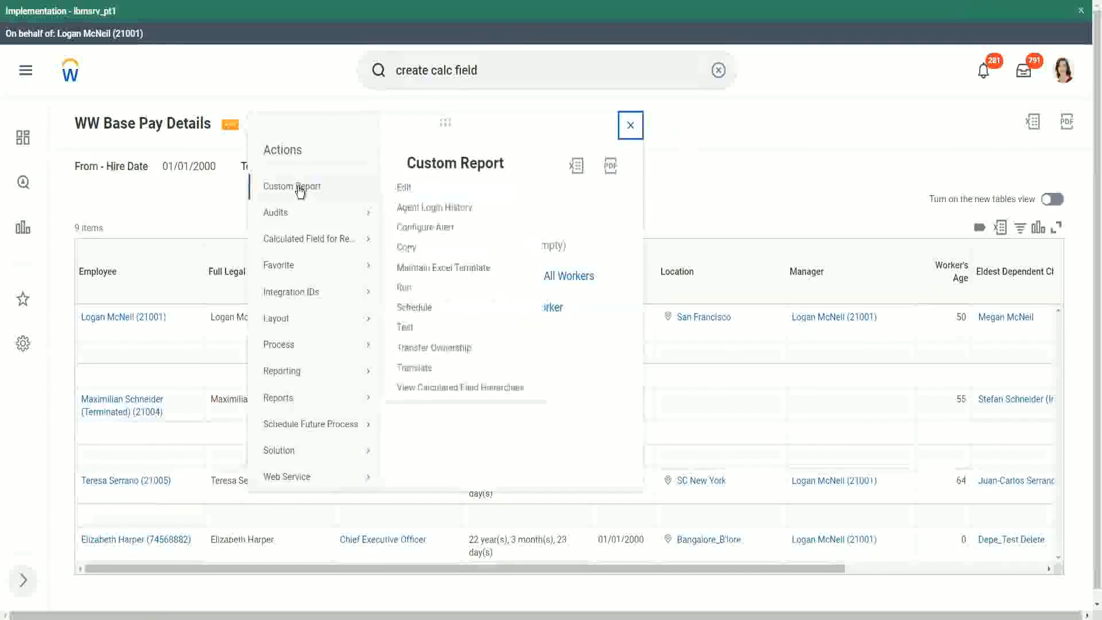
left_click(405, 189)
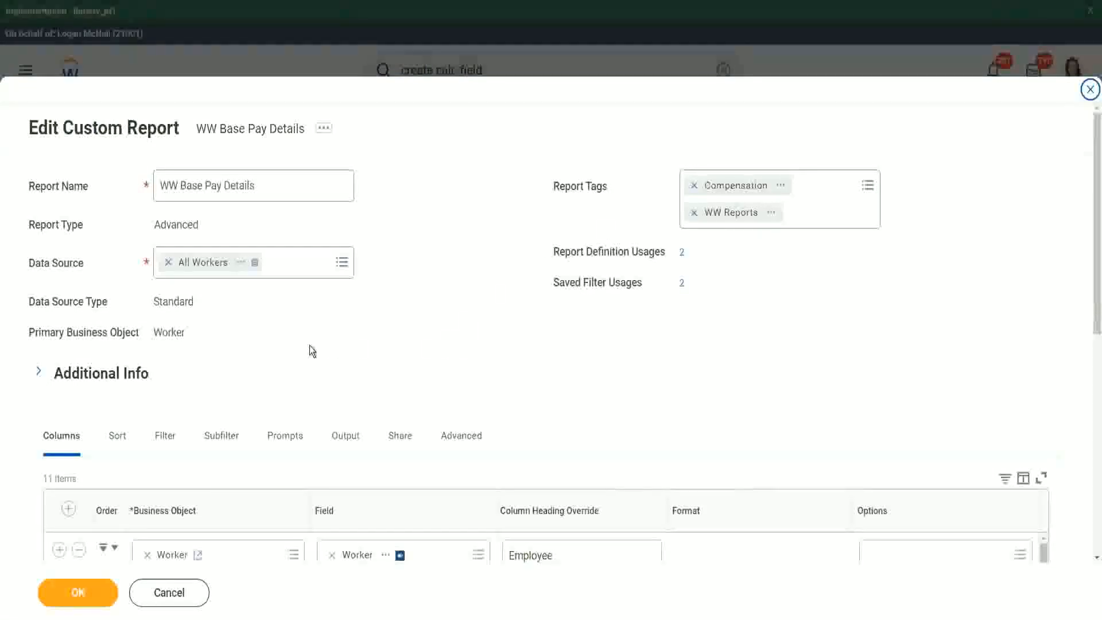
Step: Add a Worker column below Eldest Dependent Child using the field CF-WW-LRV-Age of the eldest Dependent Child
scroll(304, 356, "down", 7)
scroll(305, 298, "down", 6)
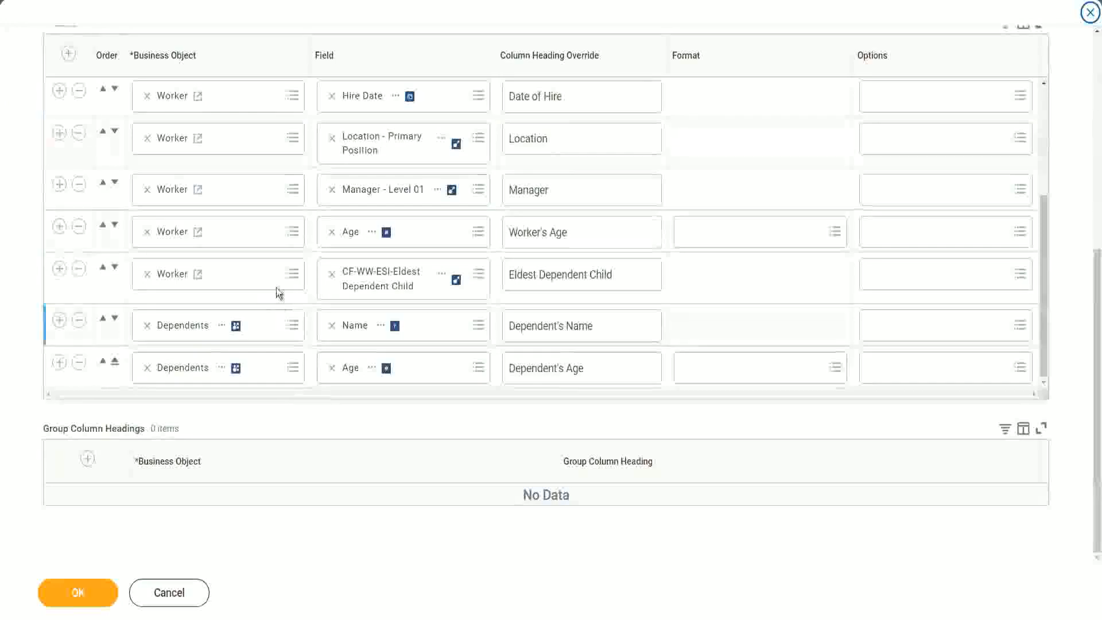
left_click(59, 269)
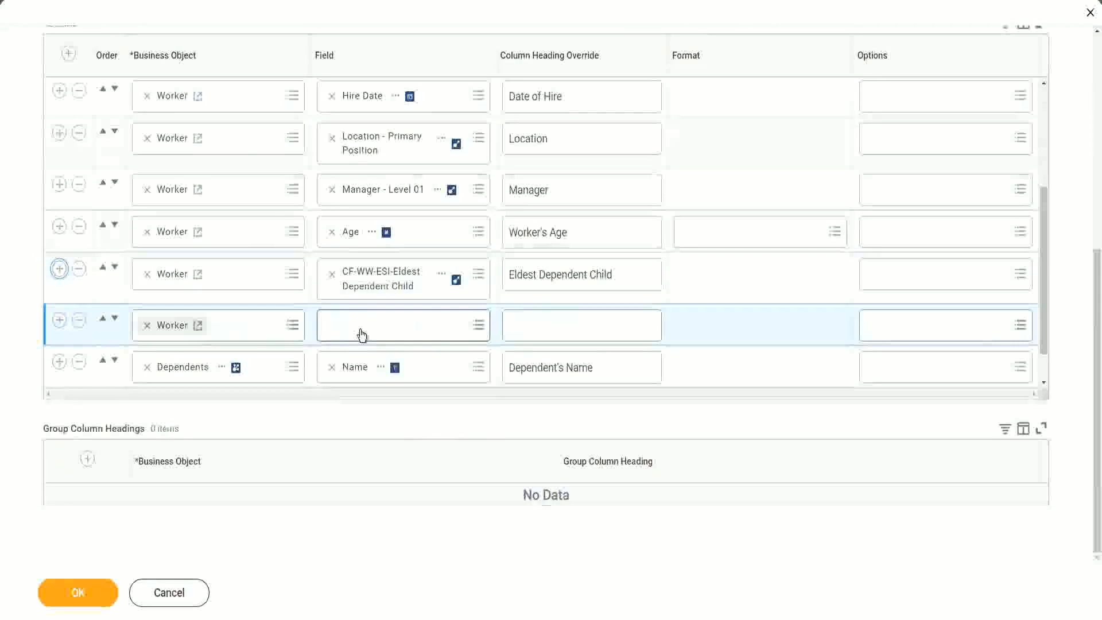
left_click(362, 335)
key("ctrl+v")
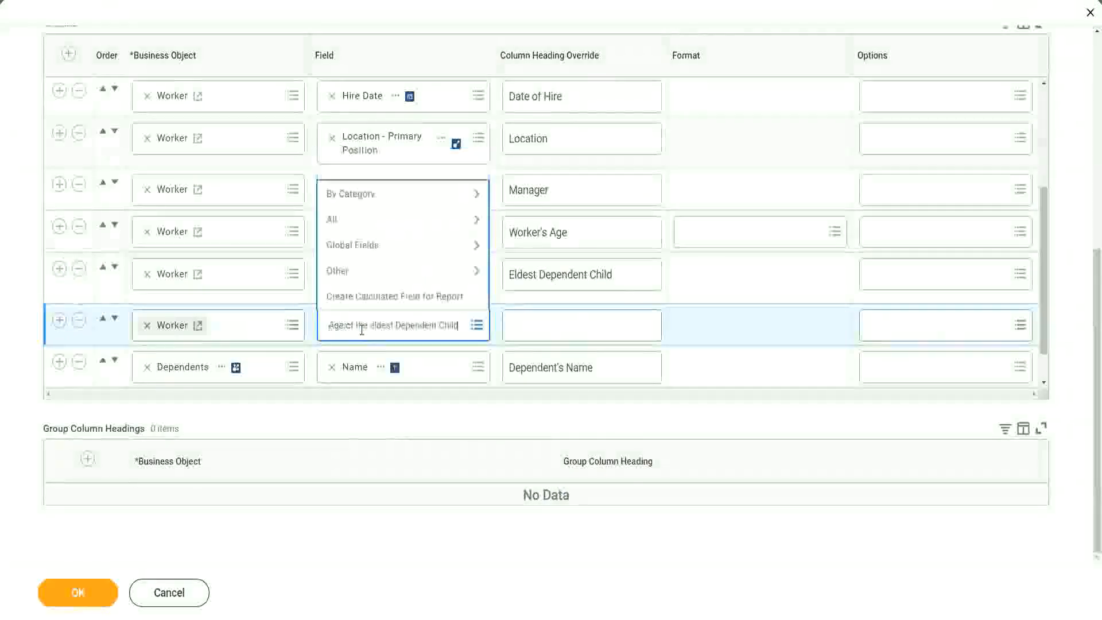
key("Return")
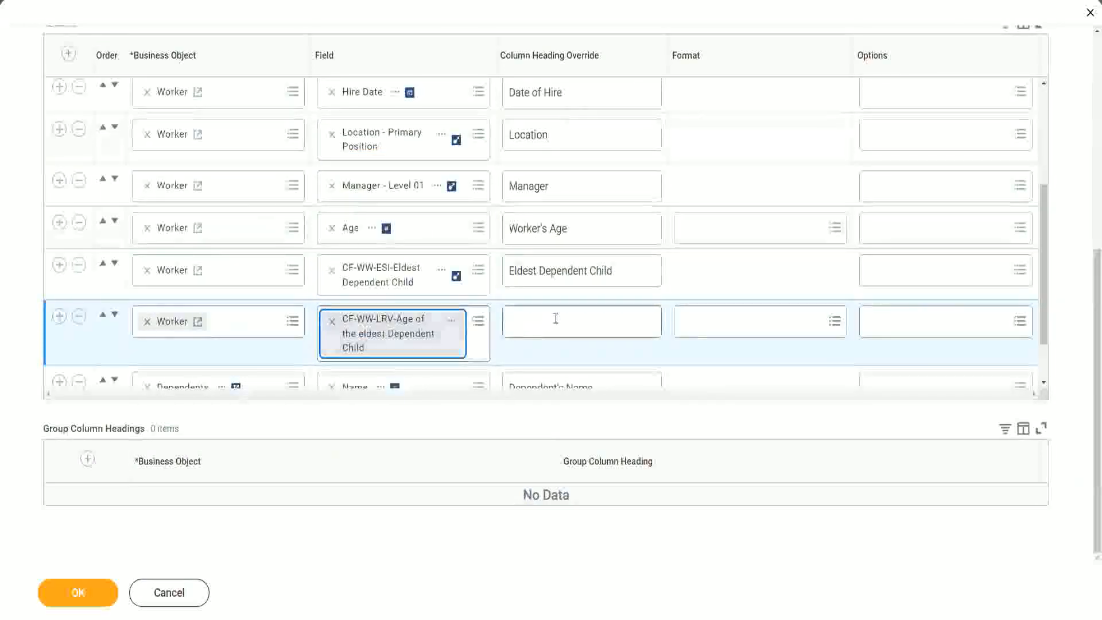
Step: Override the new column's heading with "Age of the Eldest Dependent Child" and save the report definition
left_click(556, 318)
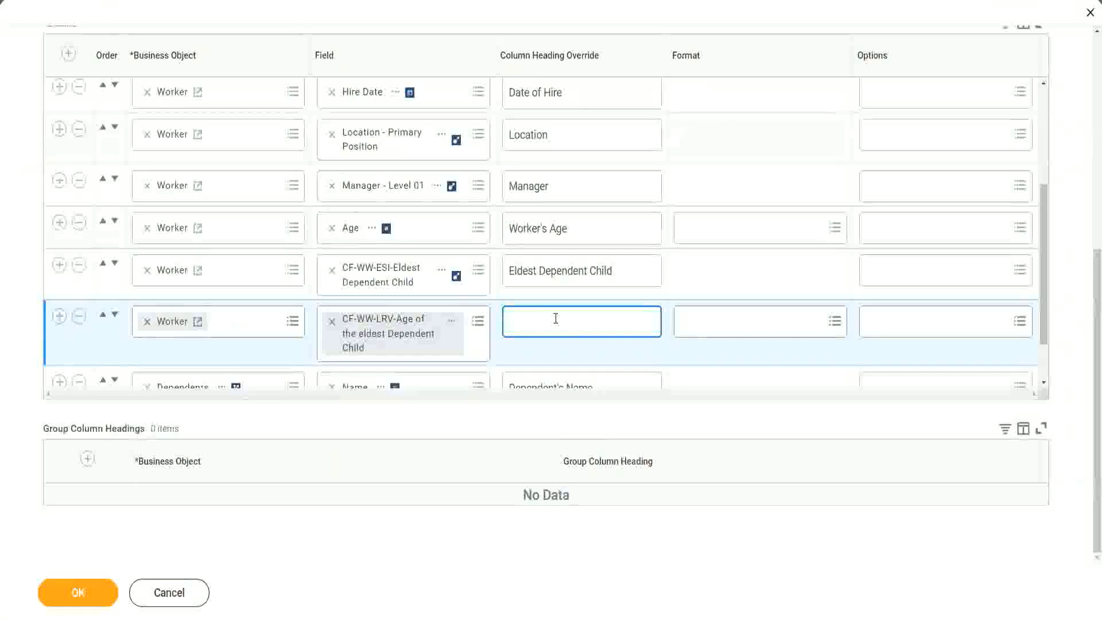
type("Age of the E")
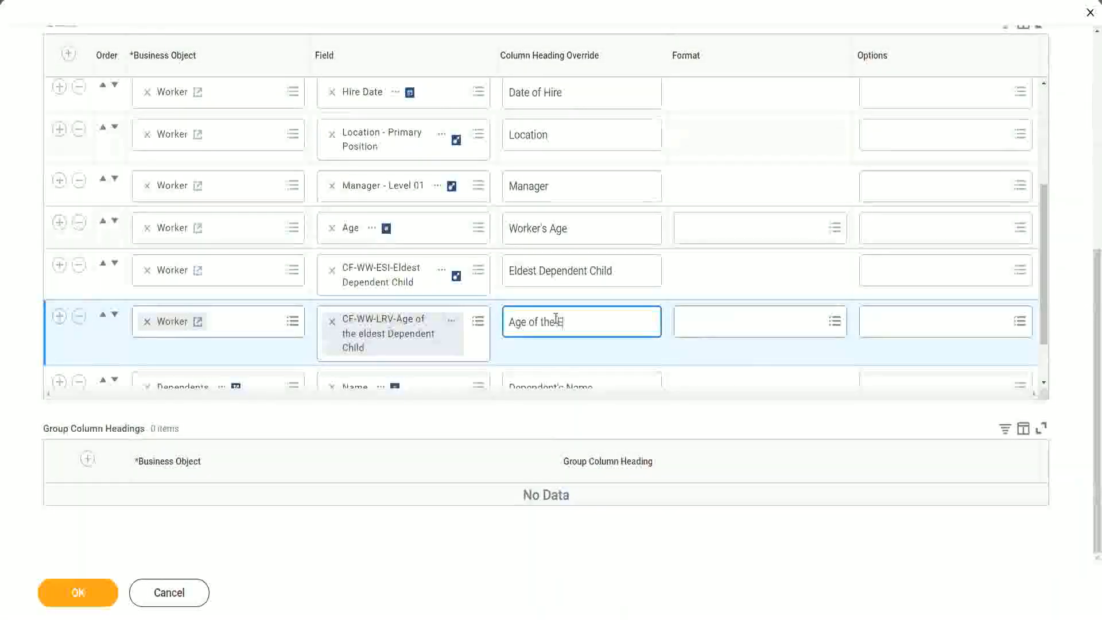
type("ldest De")
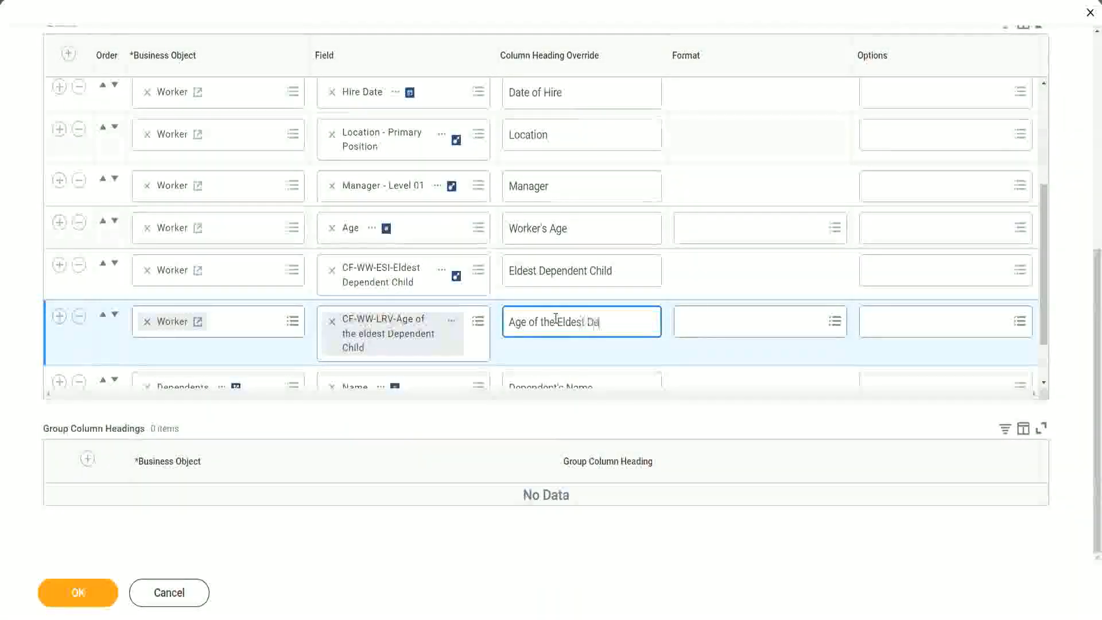
type("pendent Child")
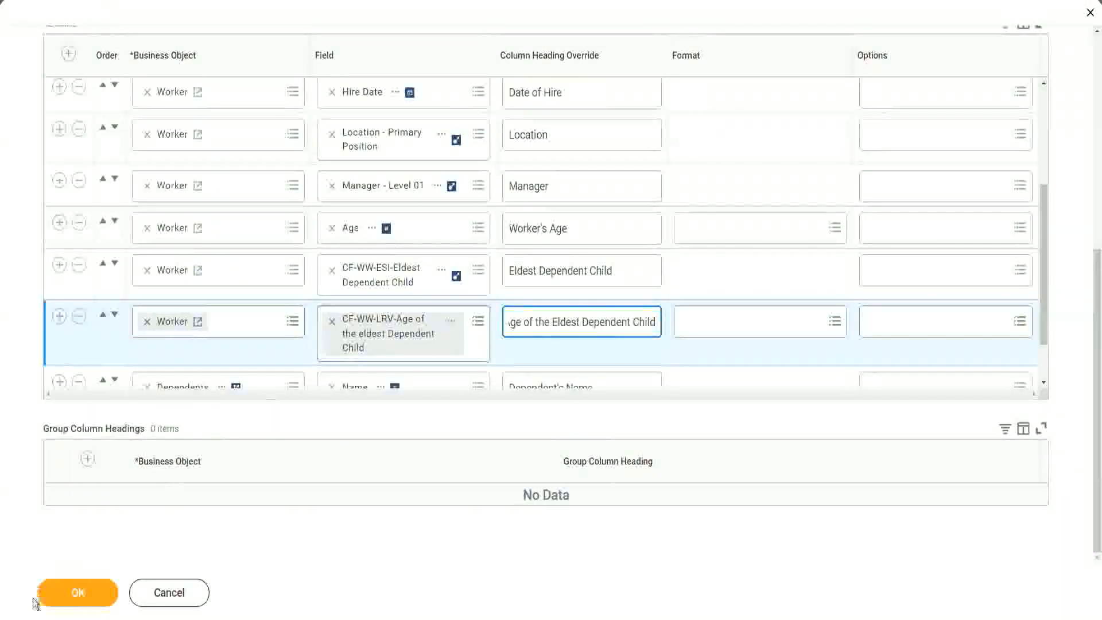
left_click(65, 601)
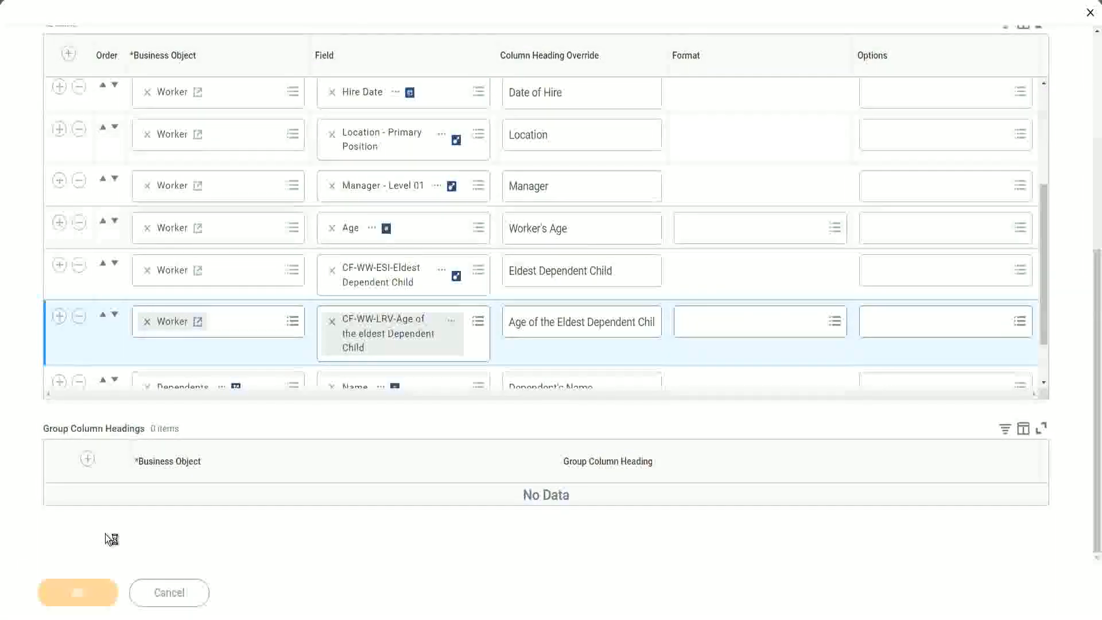
Step: Start a run of the report and set the hire date range from 01/01/2000 to 12/31/2000
left_click(98, 586)
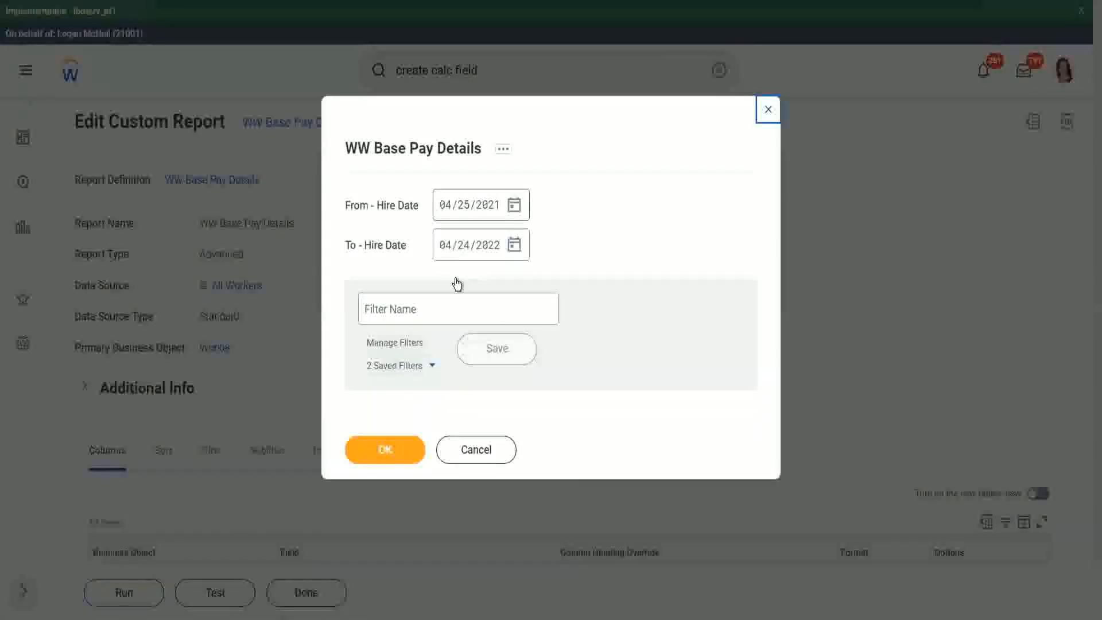
type("01/01/20")
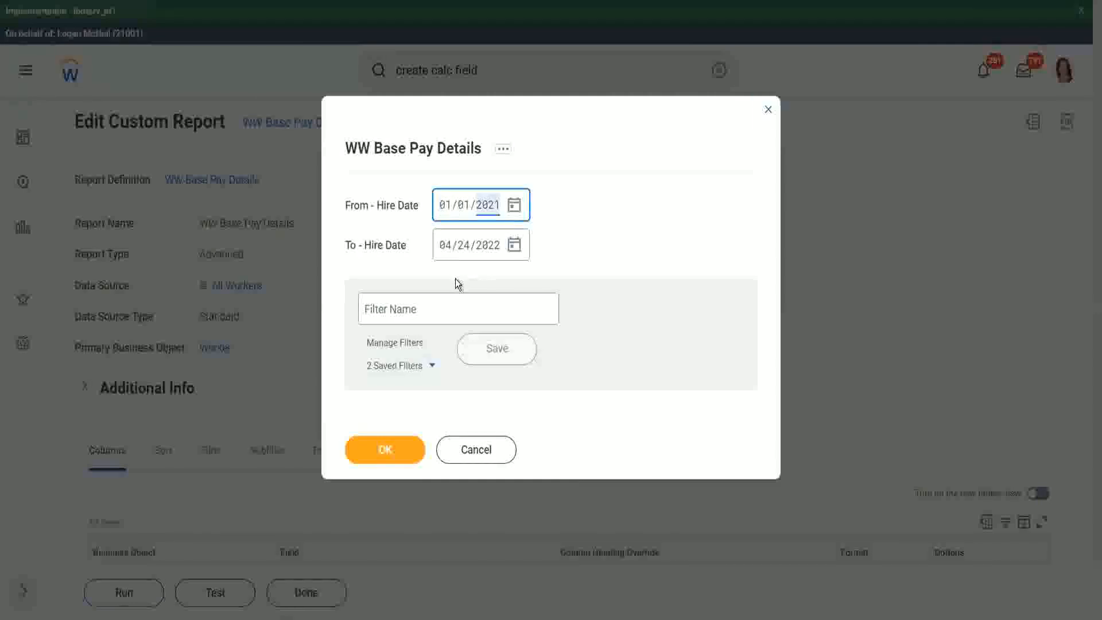
type("00")
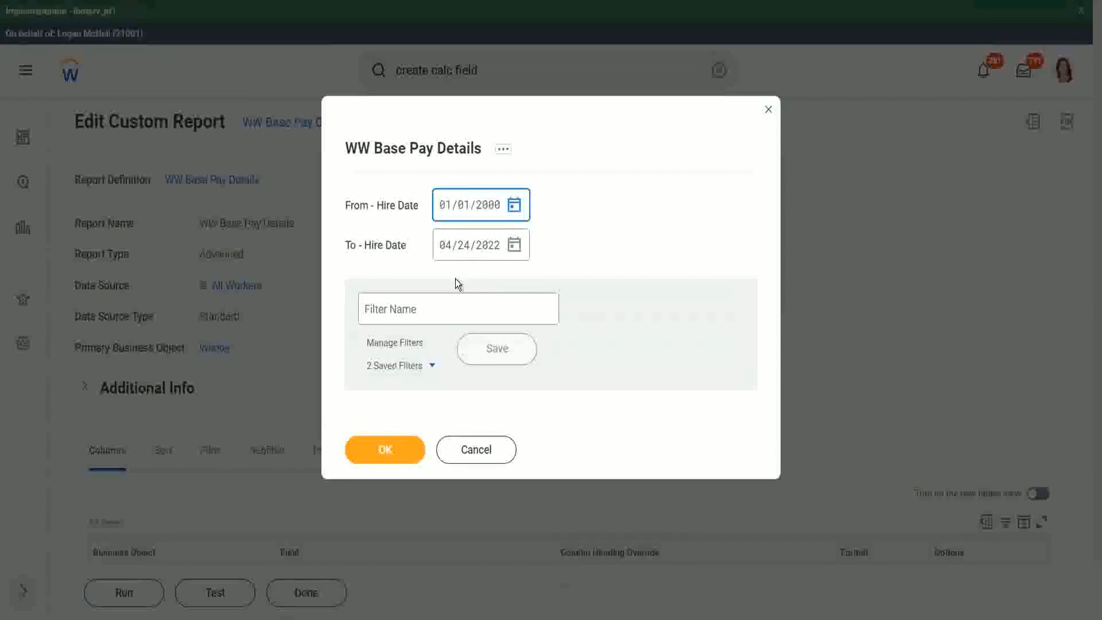
key("Tab")
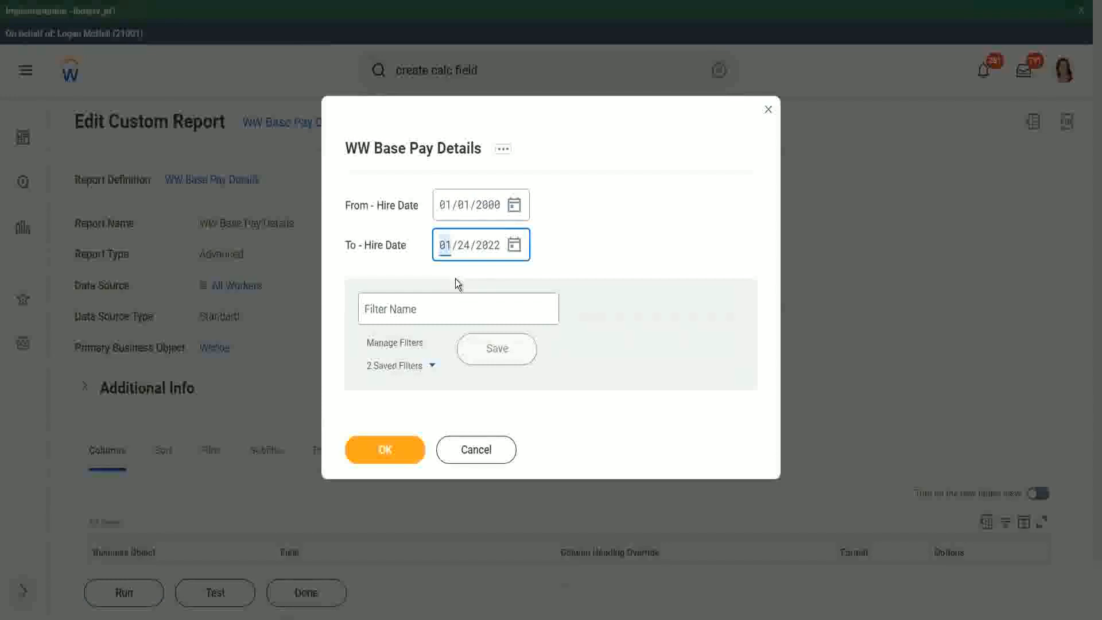
type("12/31/2")
type("000")
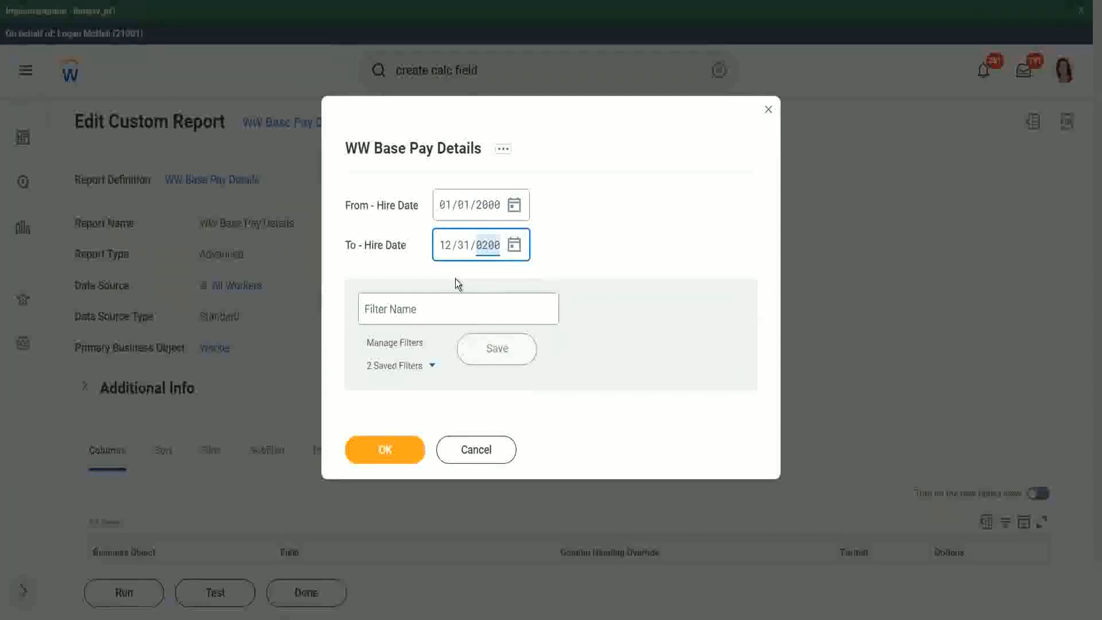
Step: Save the prompt values as a filter named 2000 and generate the report
left_click(424, 308)
type("2000")
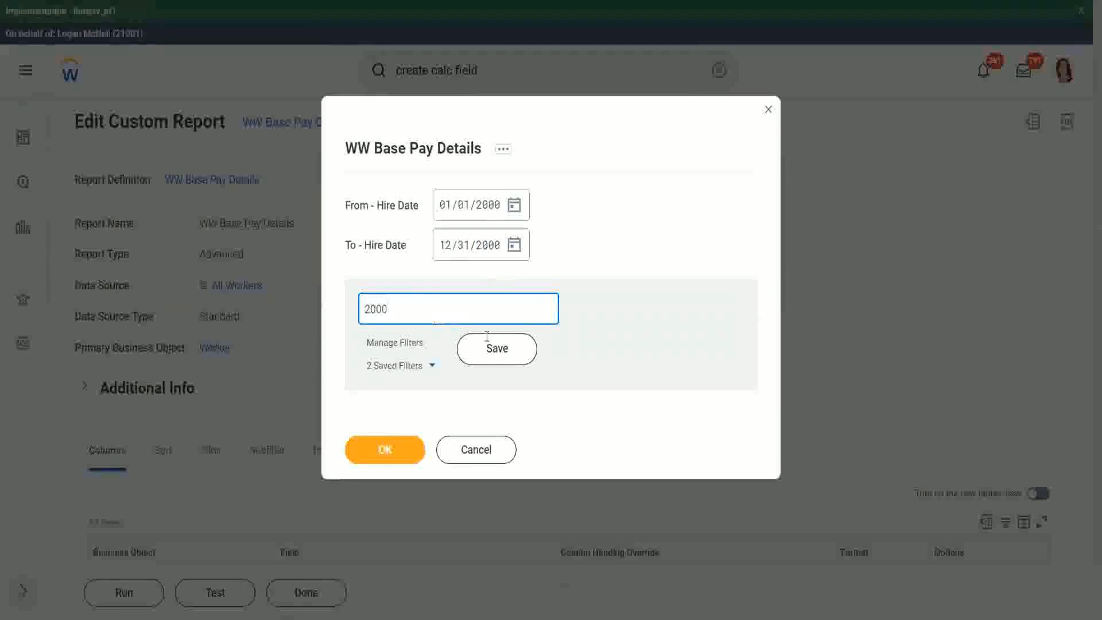
left_click(491, 344)
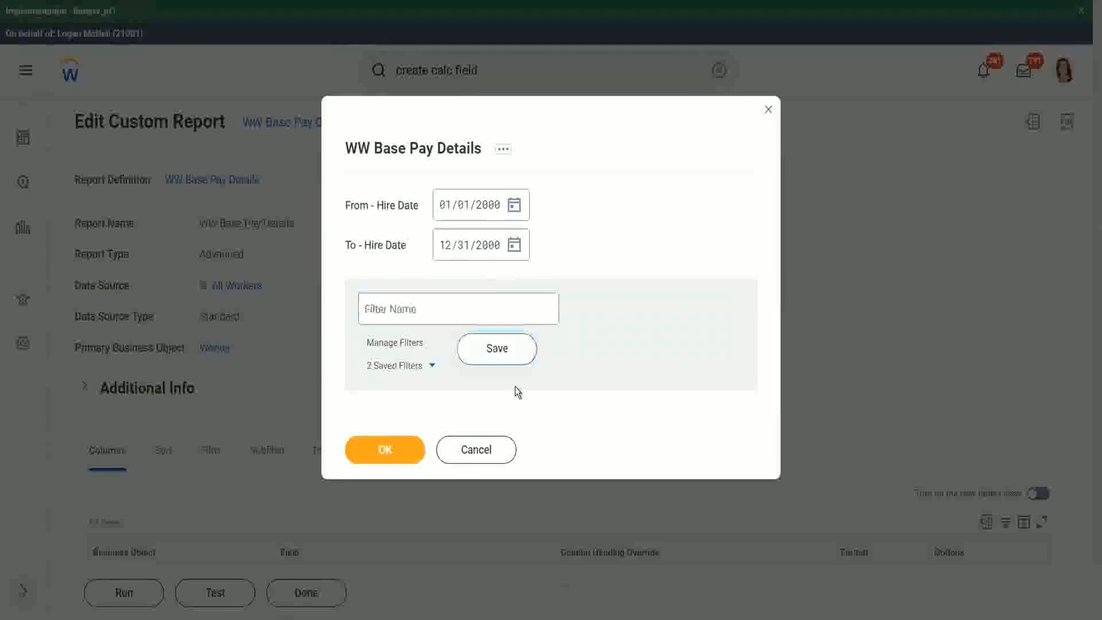
left_click(381, 453)
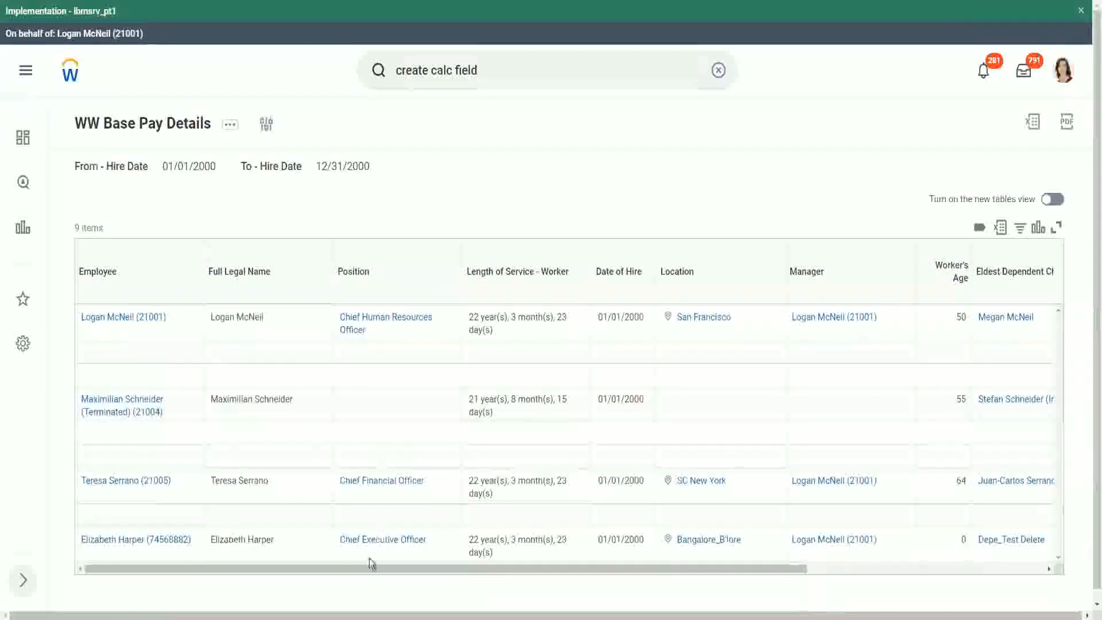
Step: Compare each worker's Age of the Eldest Dependent Child value with the dependents' names and ages in the report output
left_click_drag(364, 569, 630, 590)
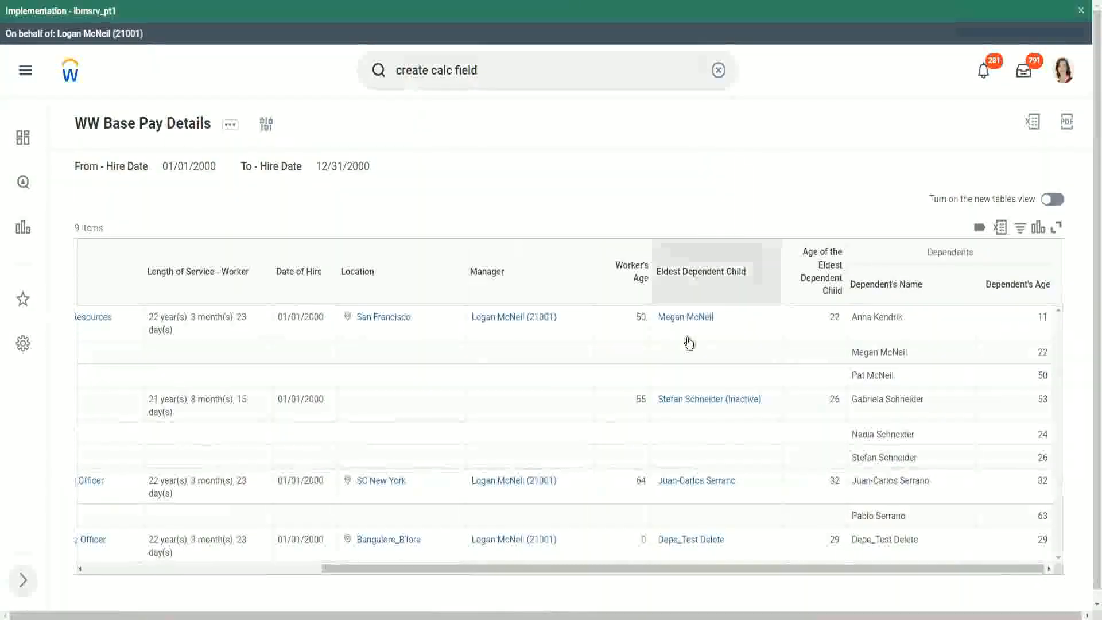
double_click(833, 317)
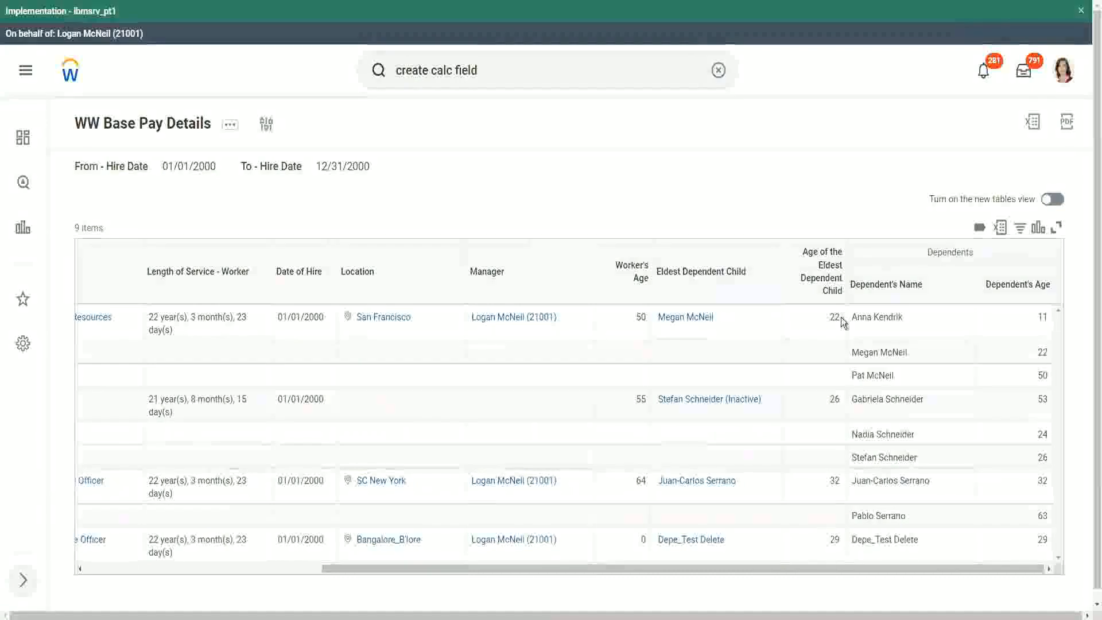
double_click(1040, 352)
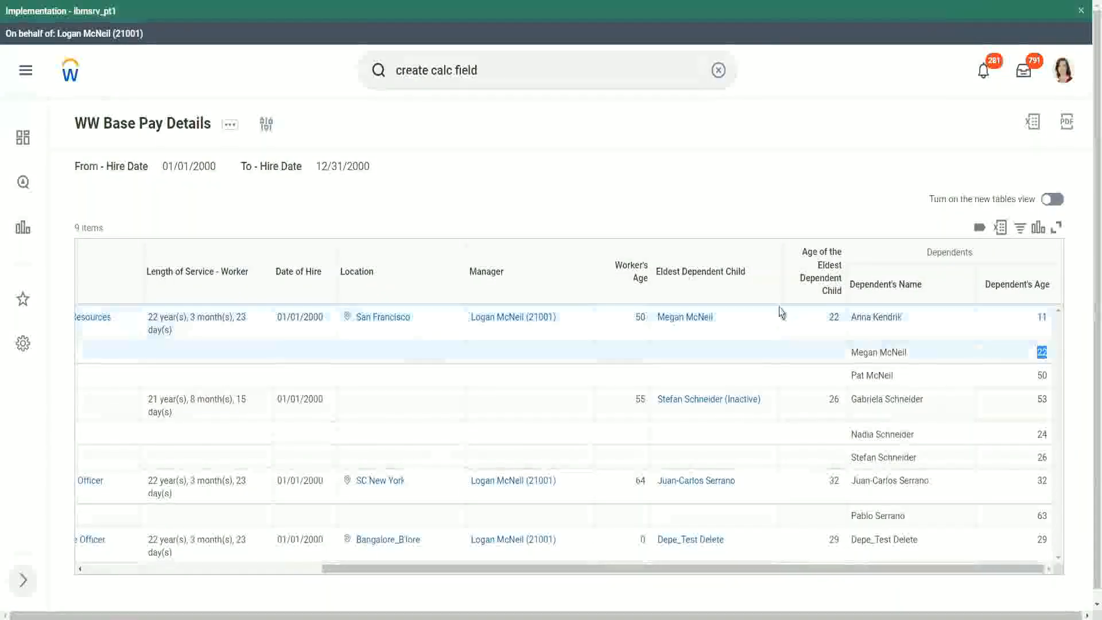
double_click(833, 317)
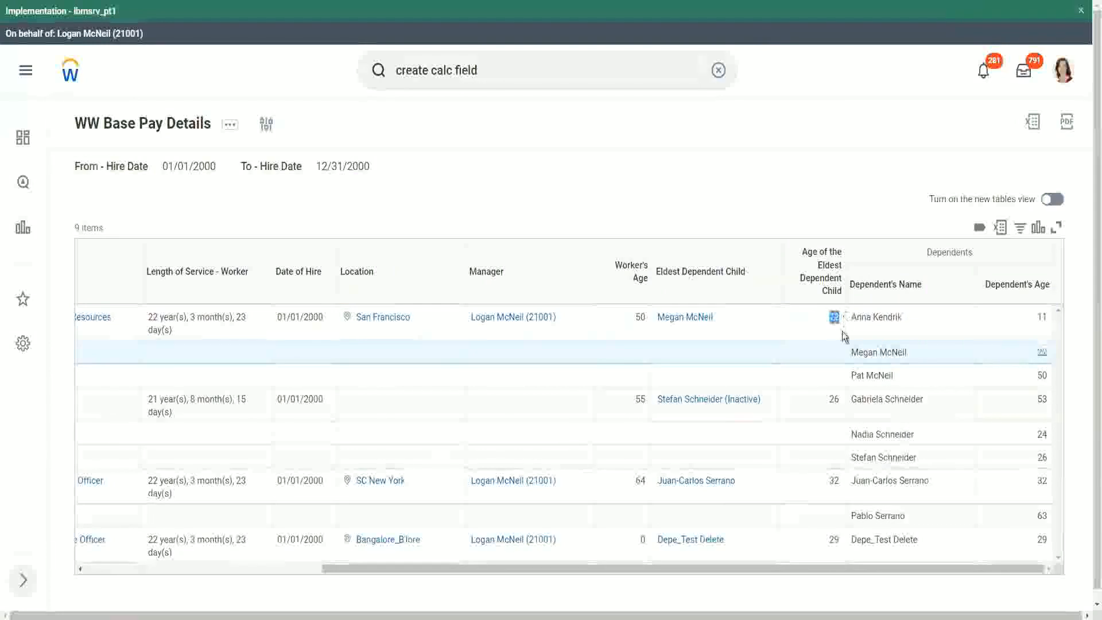
left_click(832, 399)
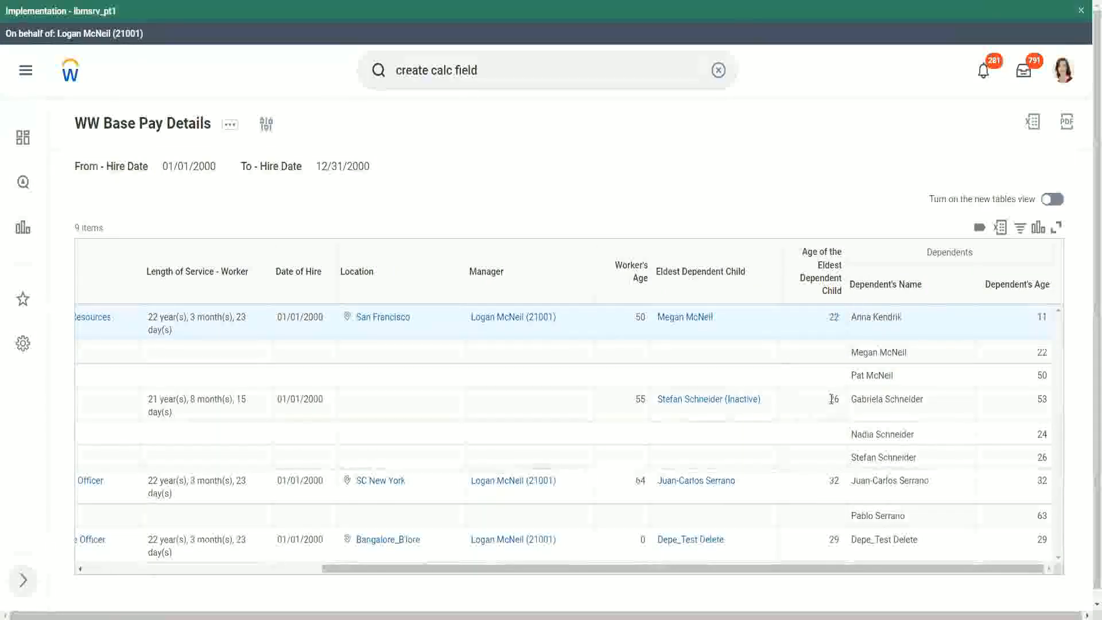
double_click(835, 399)
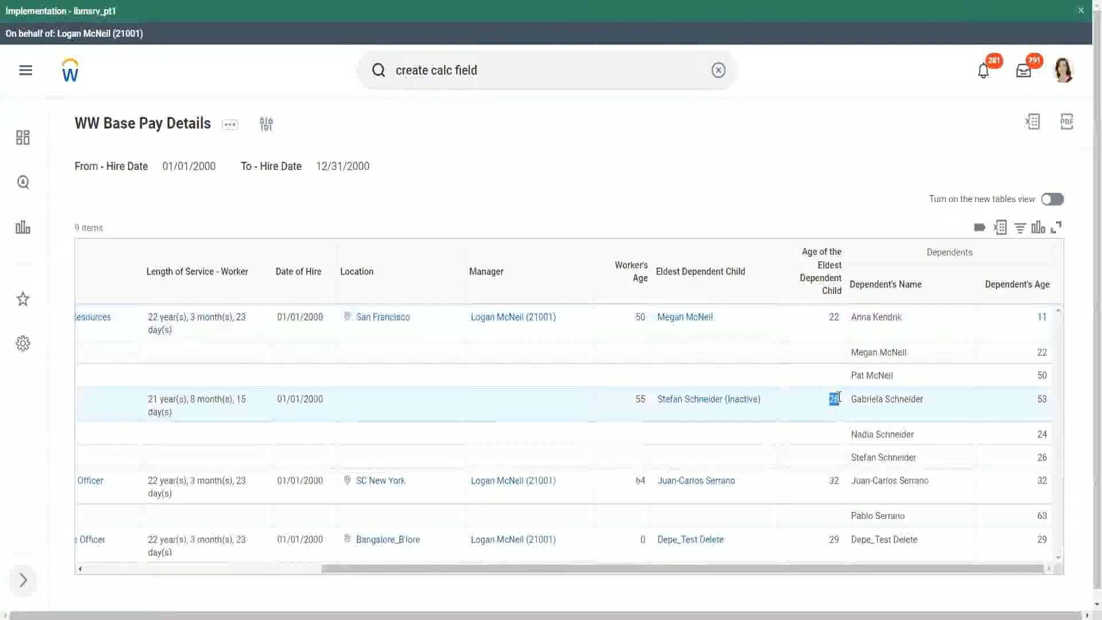
double_click(835, 482)
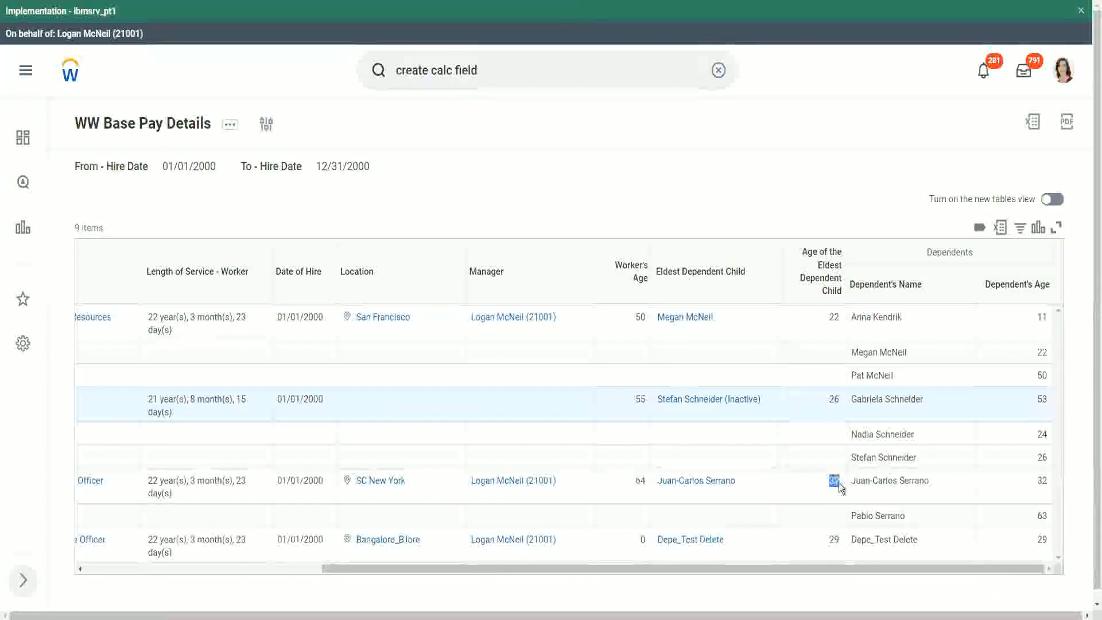
left_click(1040, 480)
double_click(1040, 480)
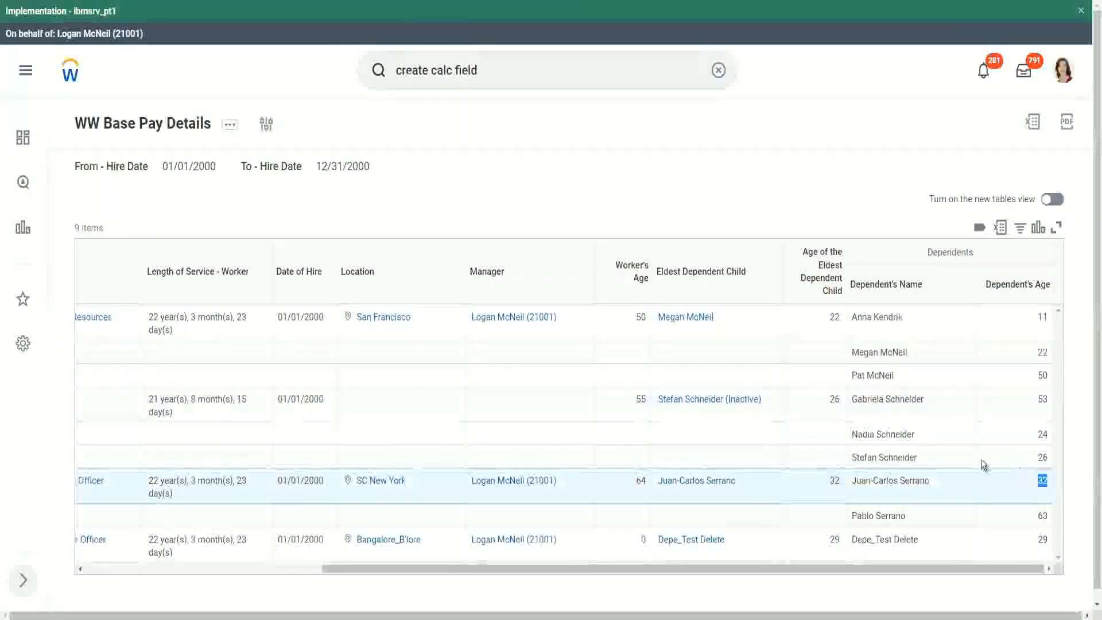
double_click(835, 539)
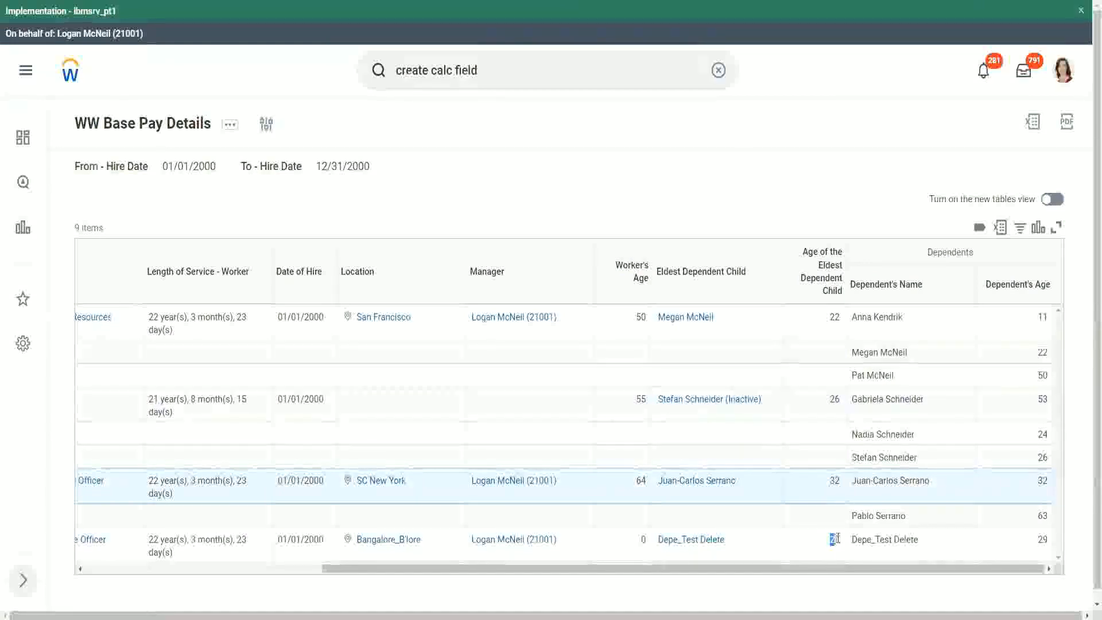
double_click(1041, 539)
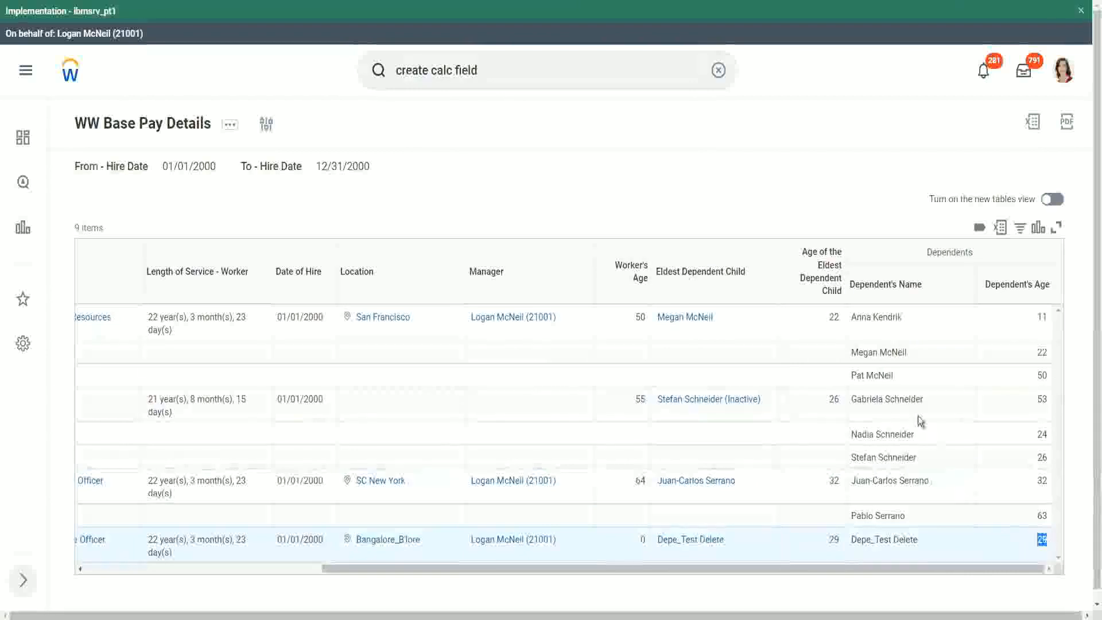
left_click(829, 177)
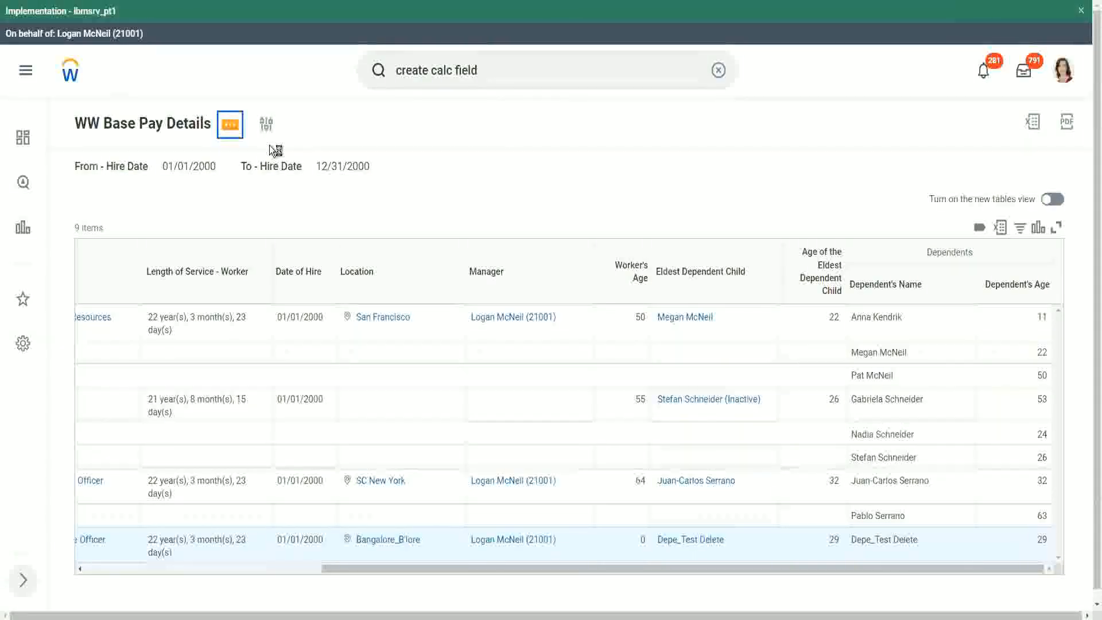
Step: Edit the report definition and add a filter condition below Eldest Dependent Child on the field CF-WW-LRV-Age of the eldest Dependent Child
mouse_move(333, 191)
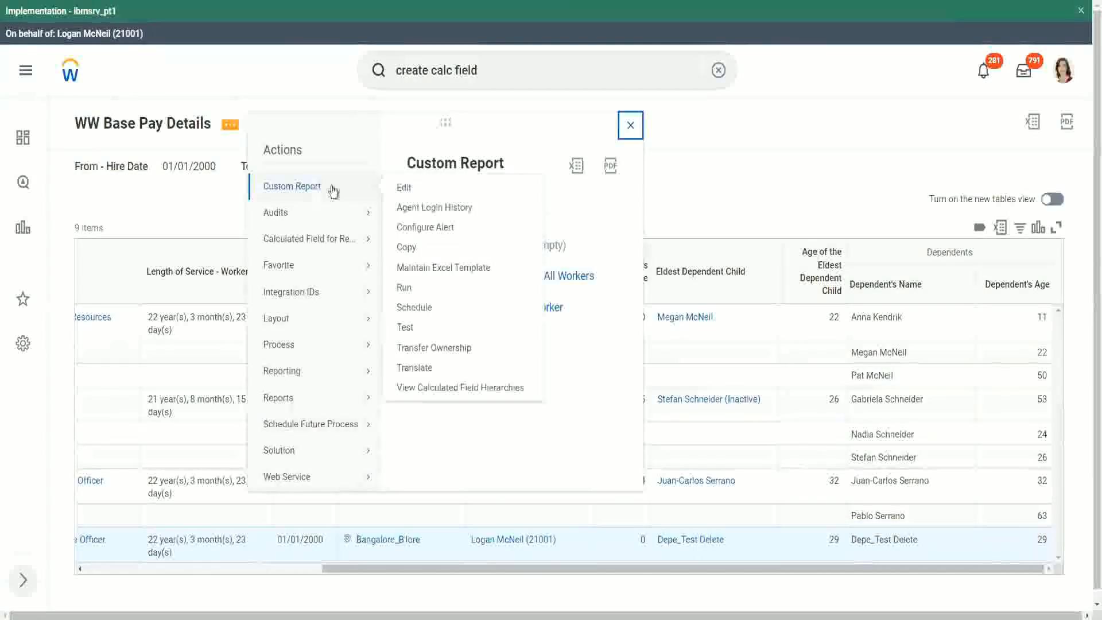
left_click(406, 189)
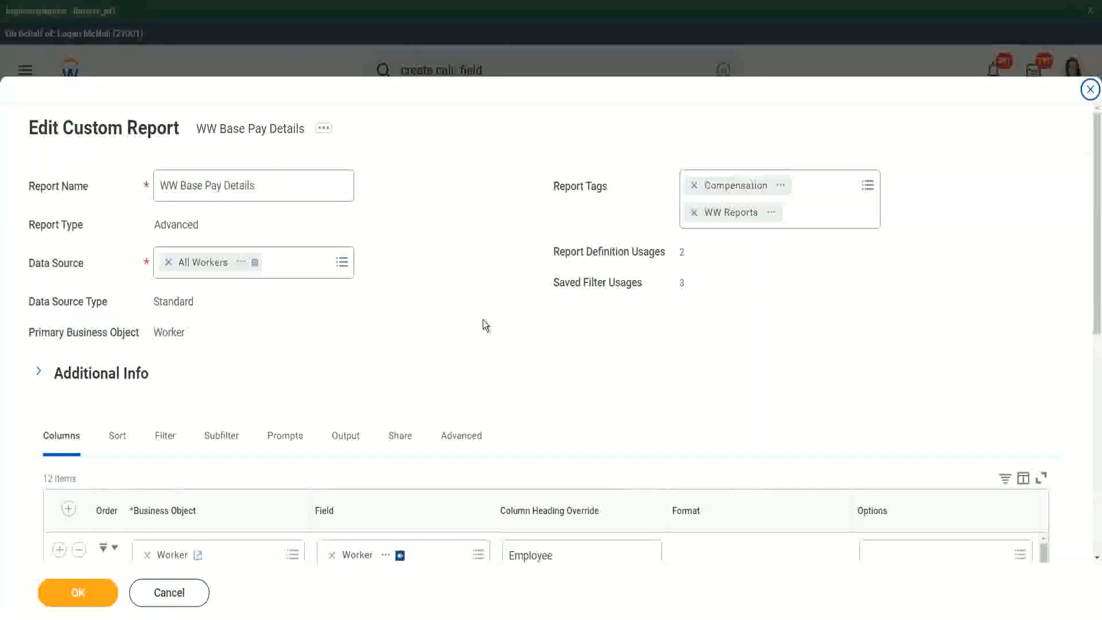
scroll(503, 295, "down", 4)
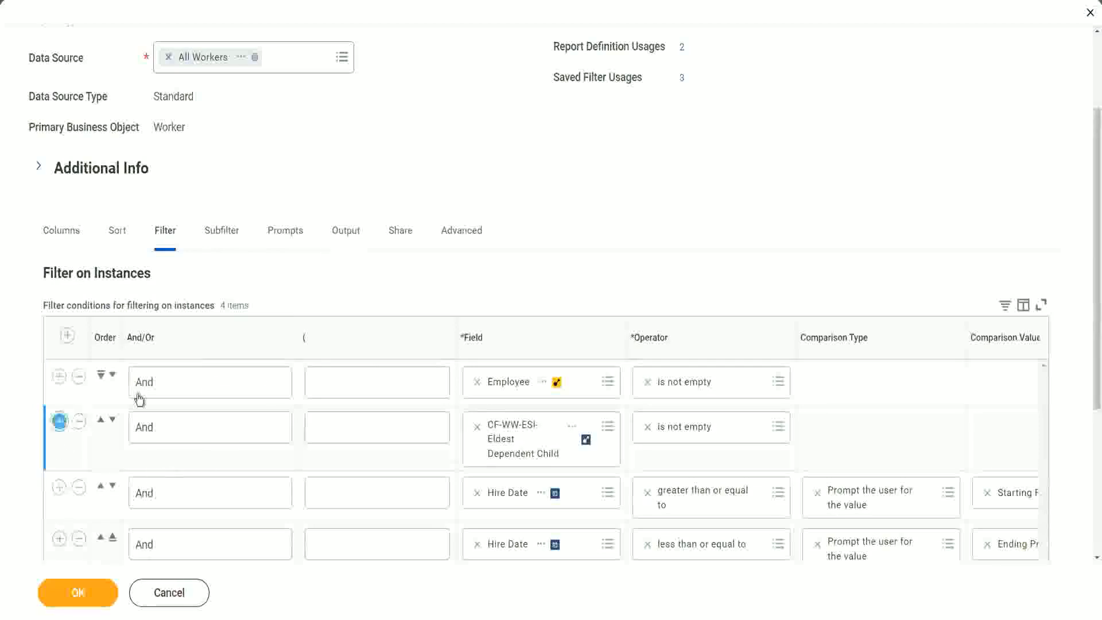
left_click(59, 421)
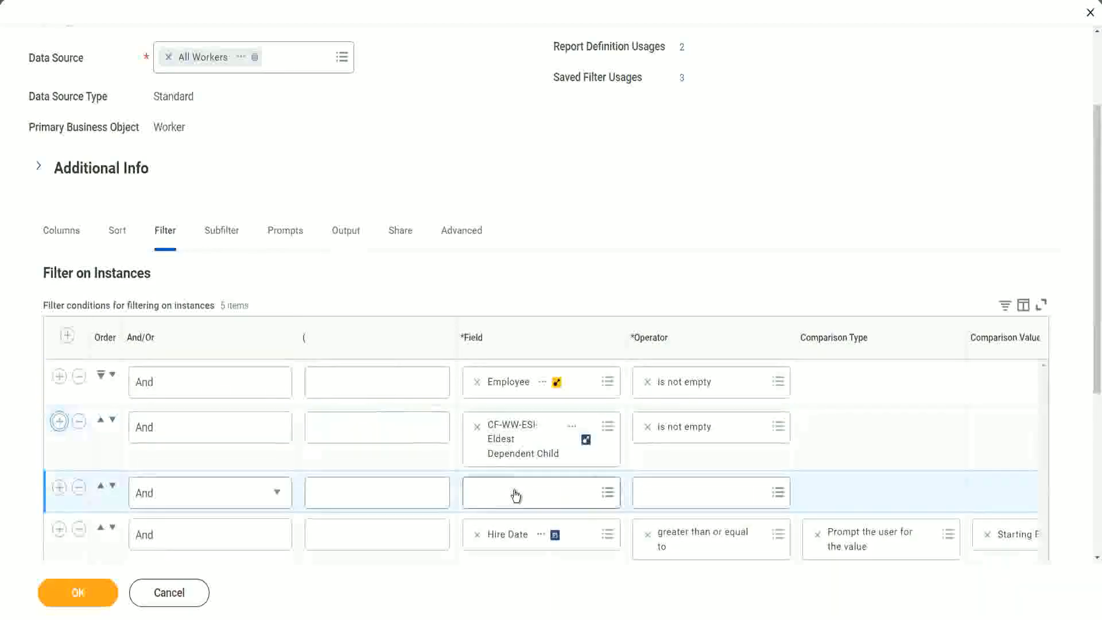
left_click(516, 490)
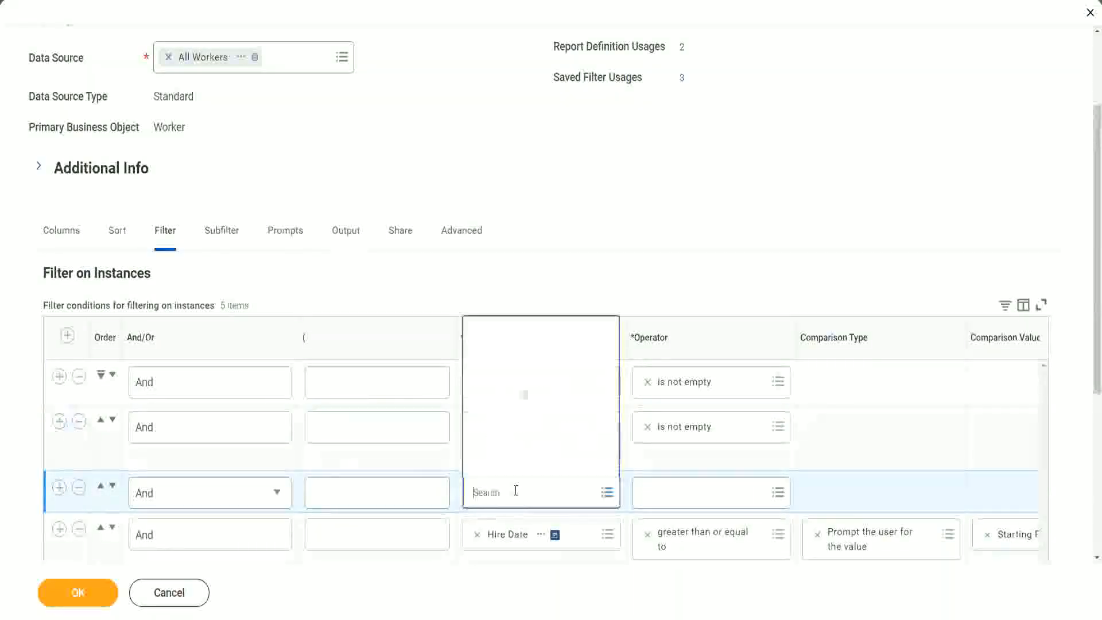
left_click(538, 334)
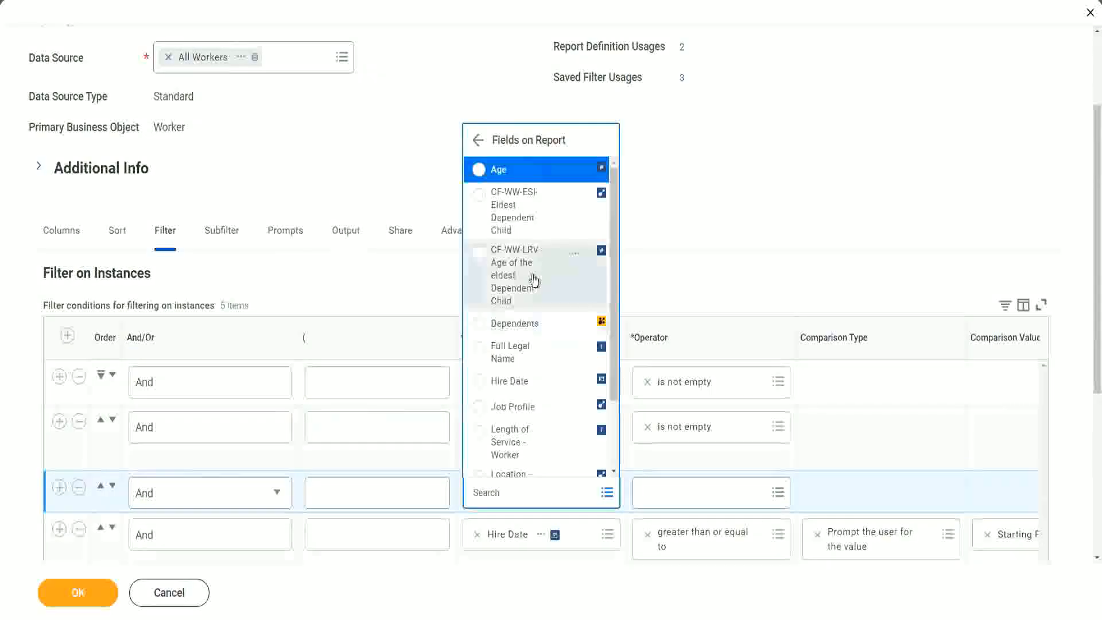
left_click(500, 276)
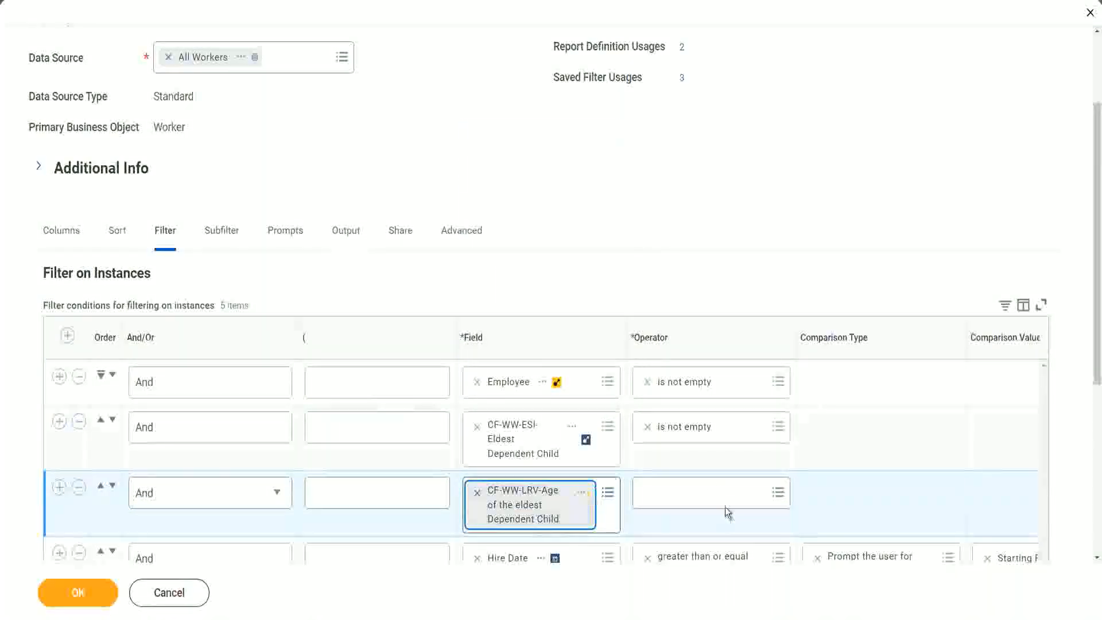
Step: Set the new condition to less than or equal to 30, specified in the filter, and save the report definition
left_click(715, 491)
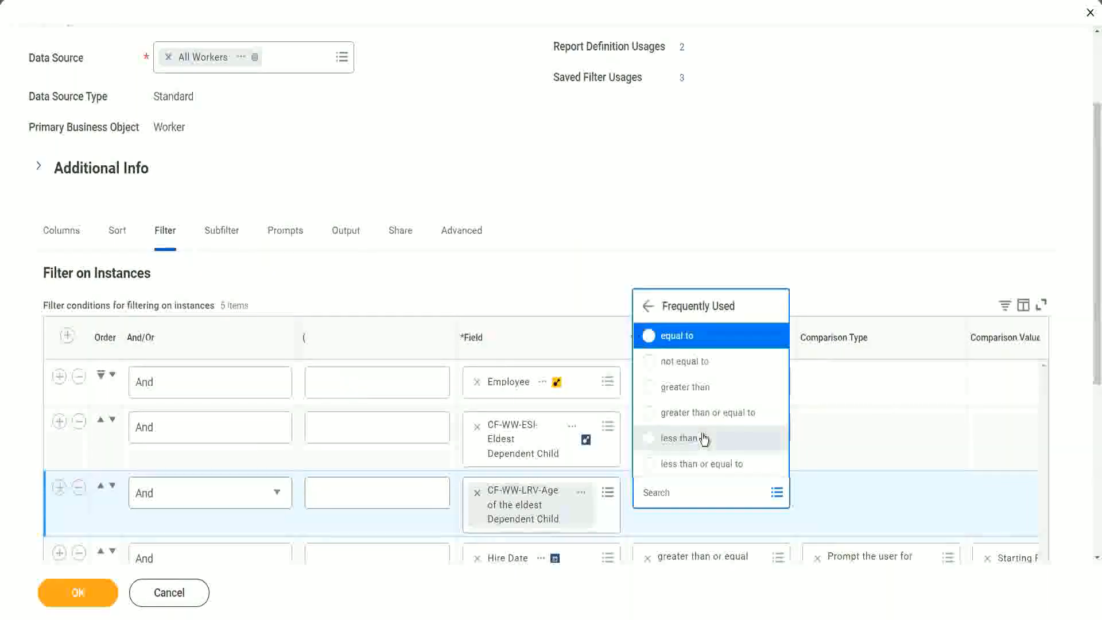
left_click(709, 469)
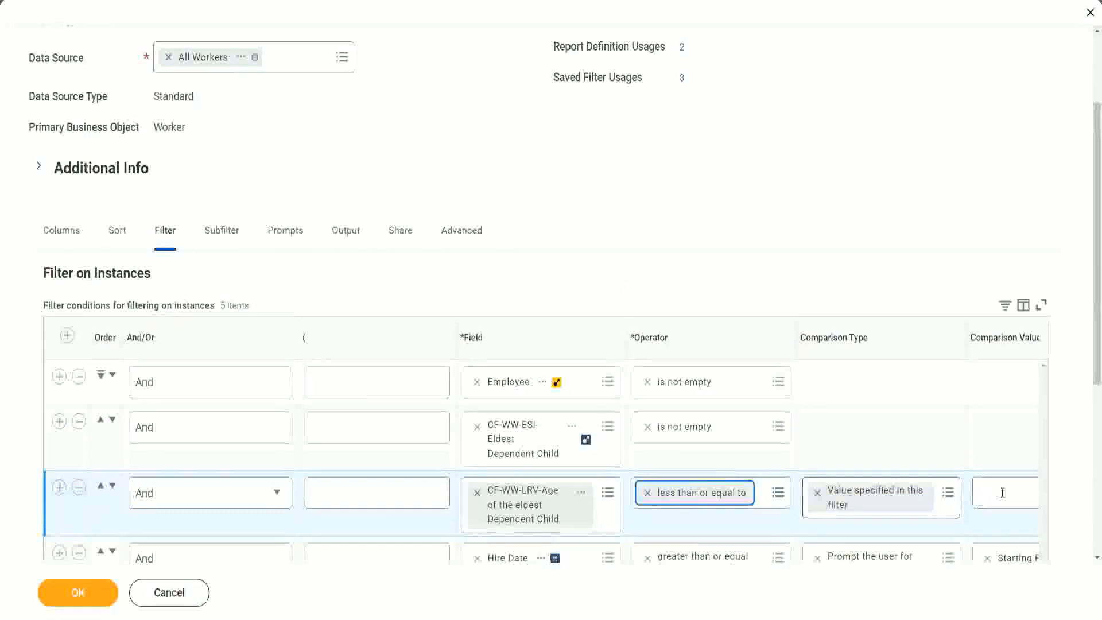
scroll(587, 522, "down", 2)
left_click_drag(587, 521, 893, 481)
left_click(809, 362)
type("30")
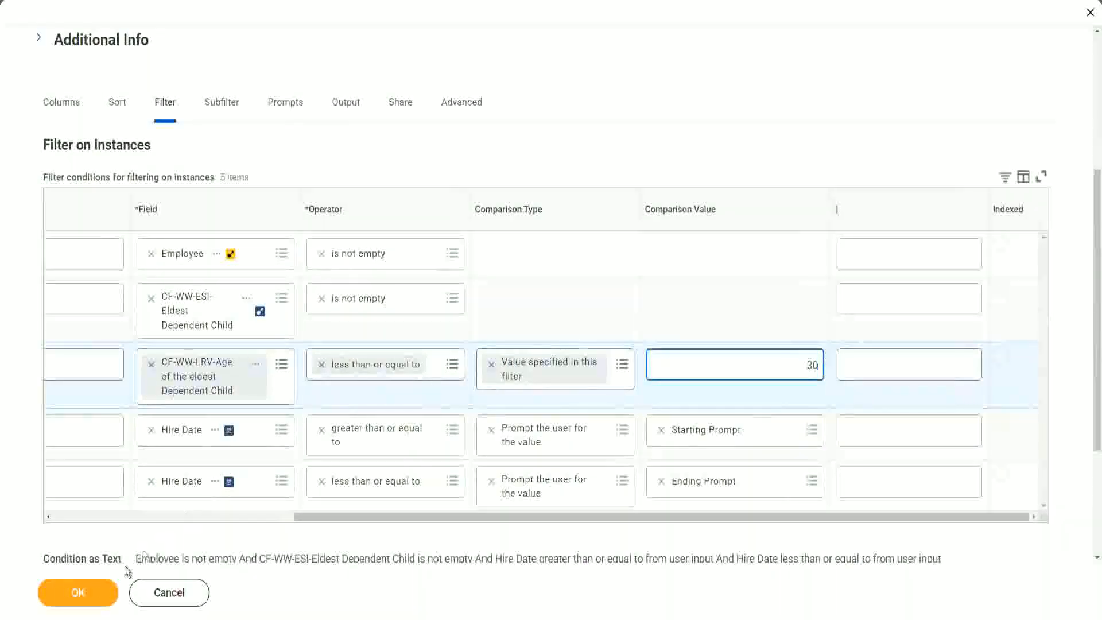
left_click(77, 603)
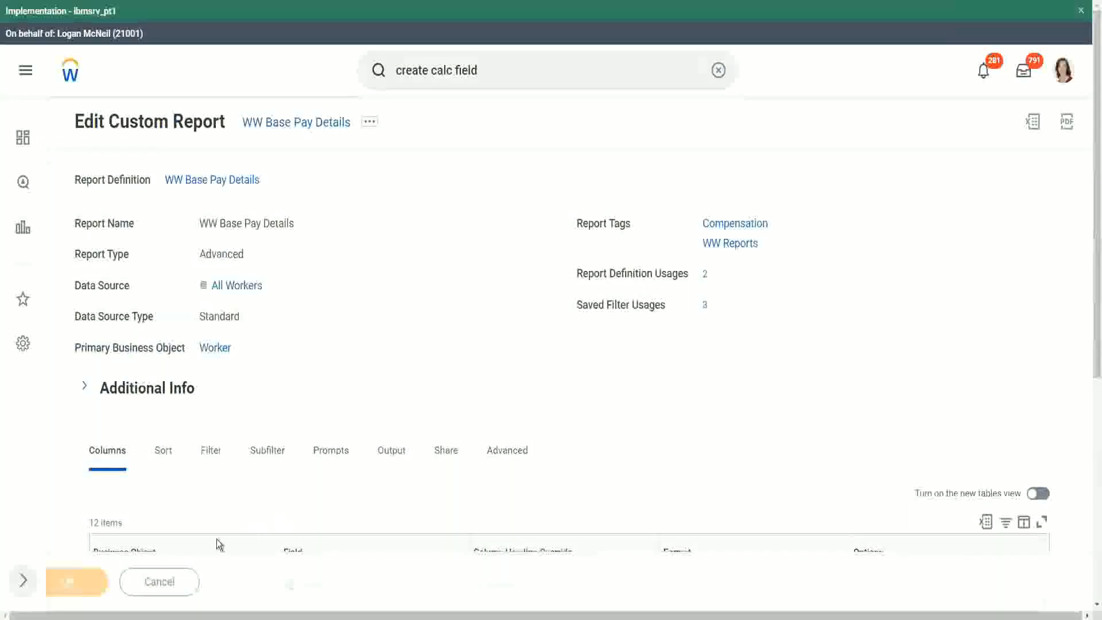
Step: Run the report with the saved filter 2000 and check the Age of the Eldest Dependent Child column in the output
left_click(117, 582)
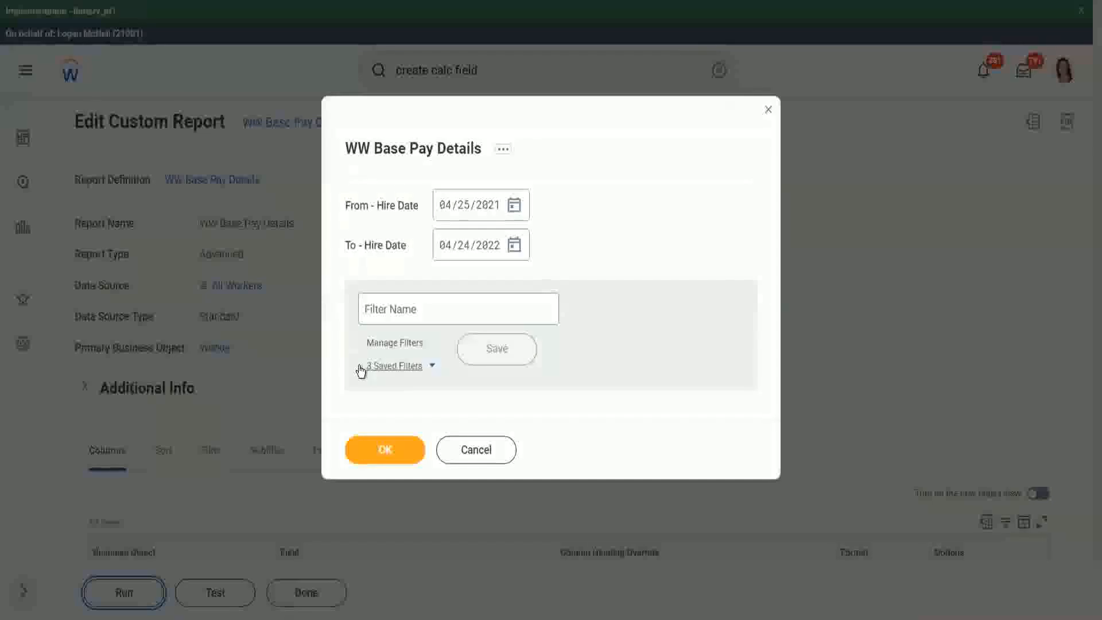
left_click(432, 368)
left_click(426, 411)
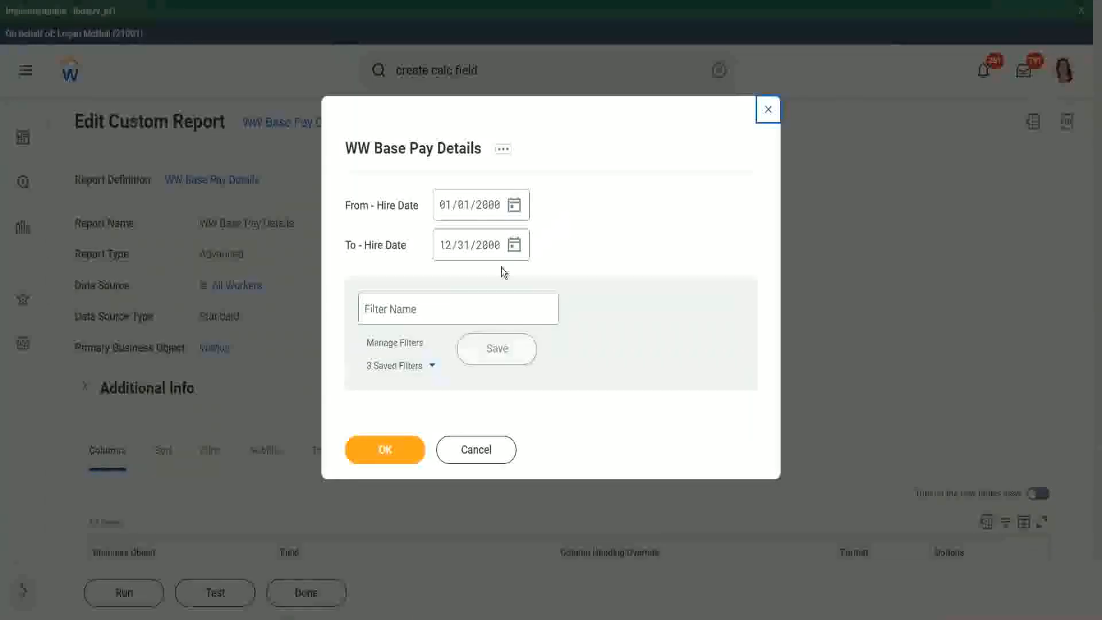
left_click(383, 453)
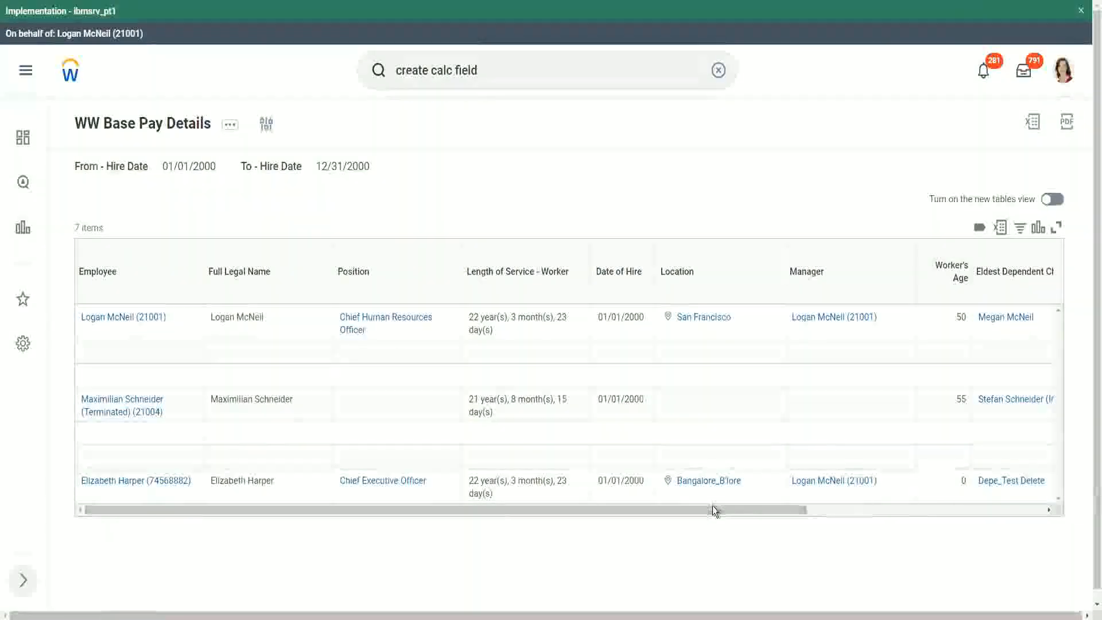
left_click_drag(712, 506, 940, 516)
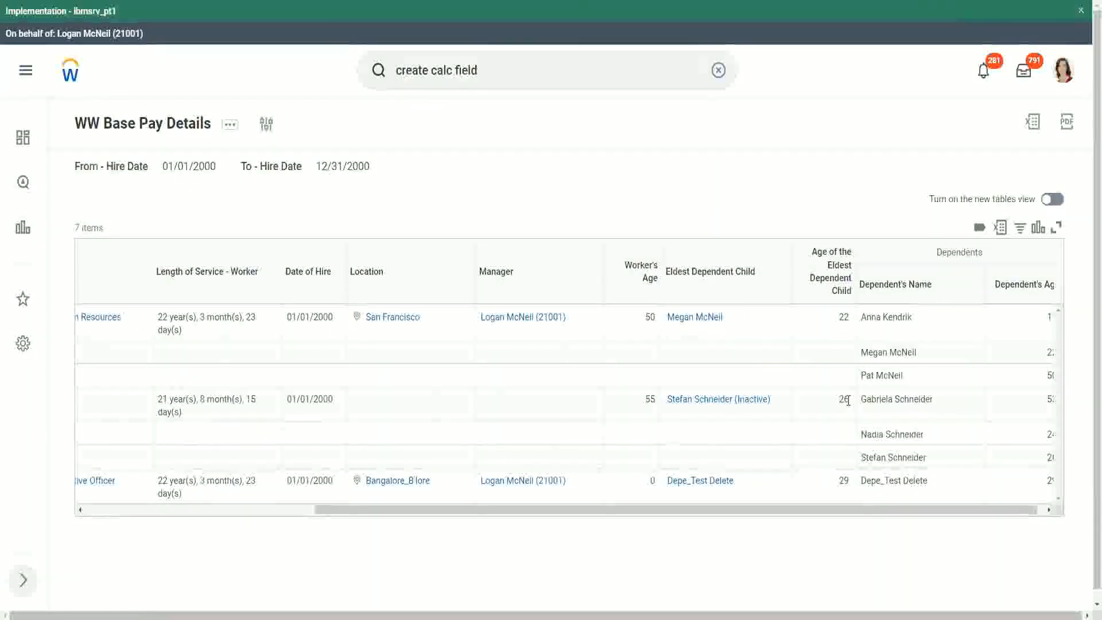
double_click(842, 481)
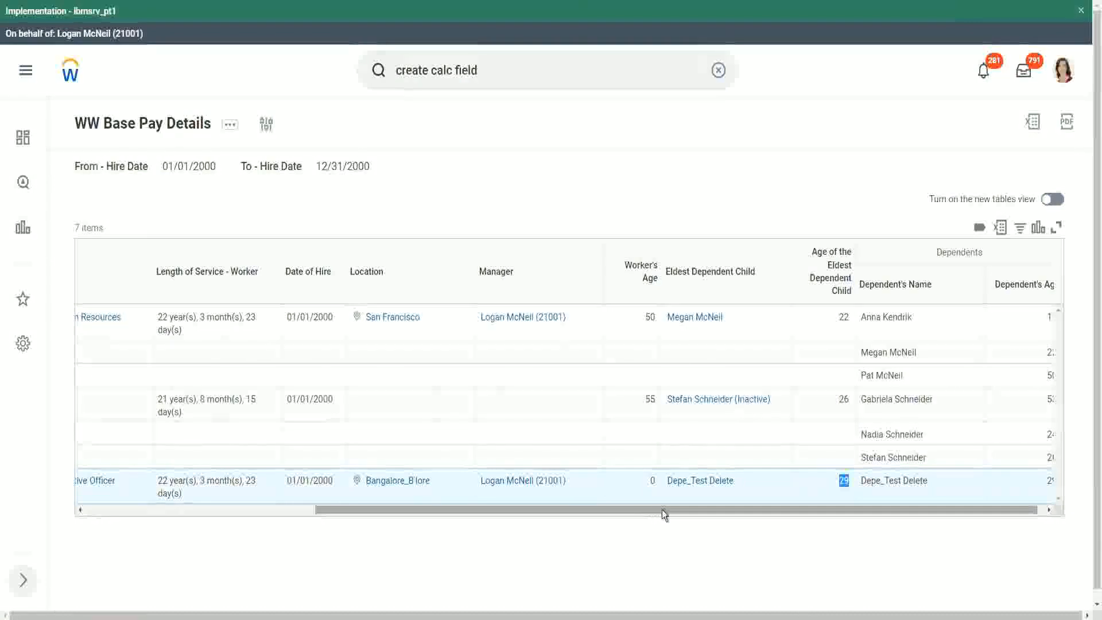
left_click_drag(663, 509, 315, 519)
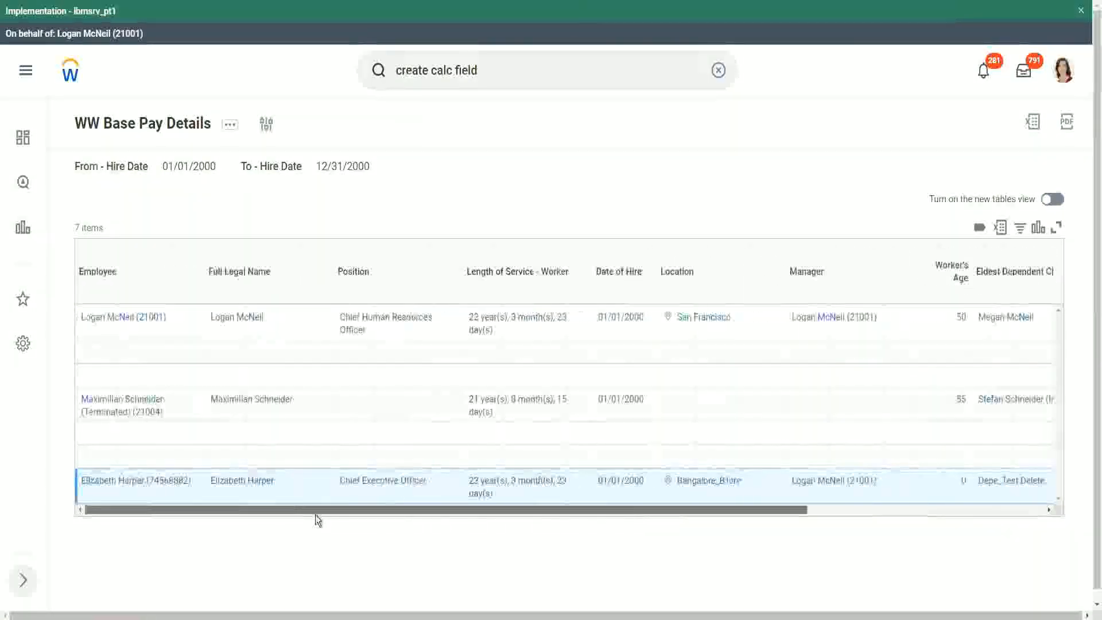